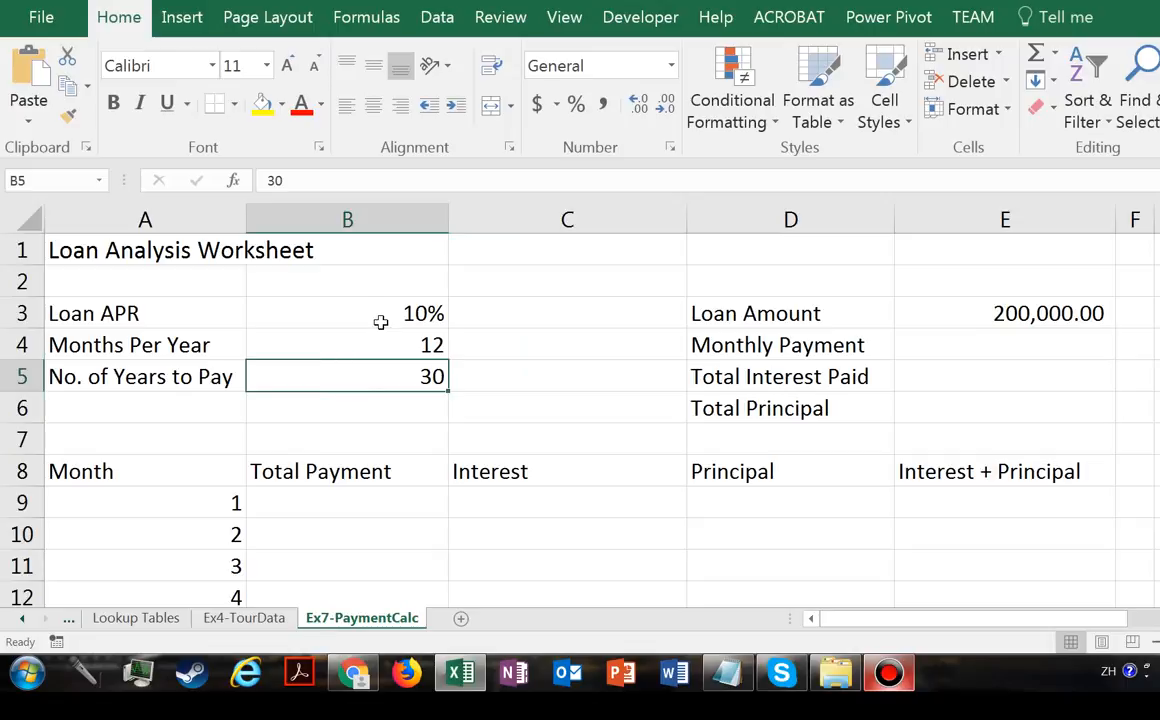
Begin a PMT formula in the month 1 Total Payment cell B9, with the monthly rate B3/B4 as its first argument.
click(369, 318)
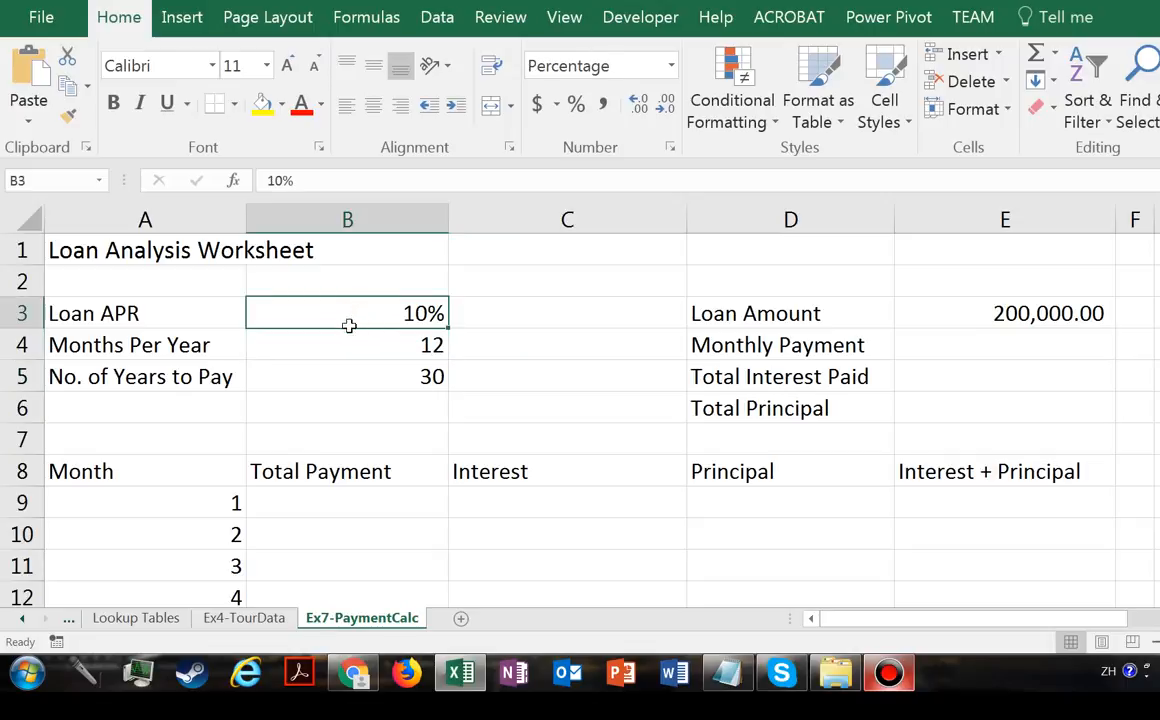
click(318, 500)
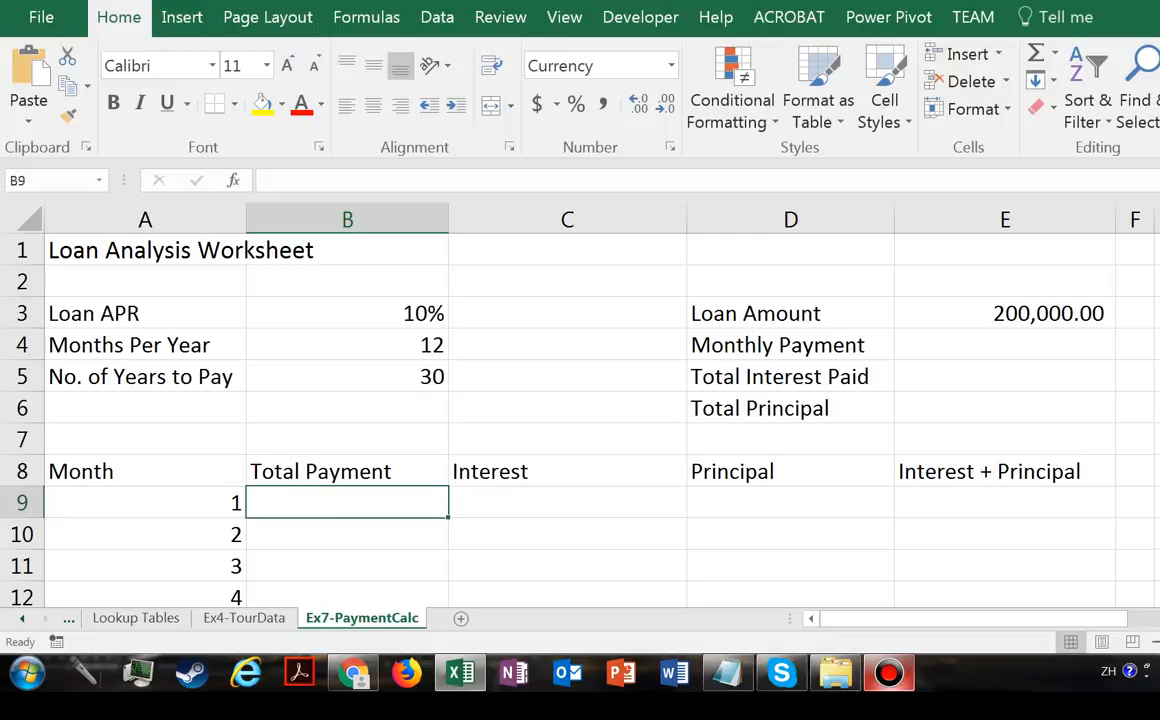
scroll(525, 400, down, 2)
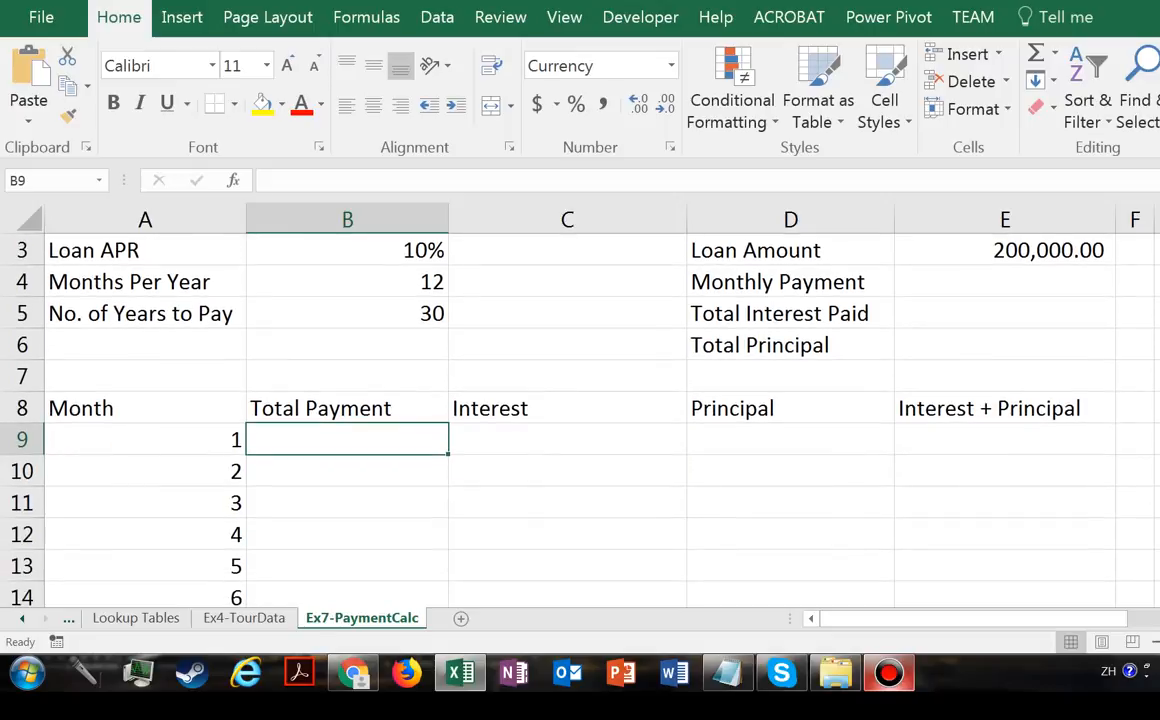
scroll(512, 398, down, 2)
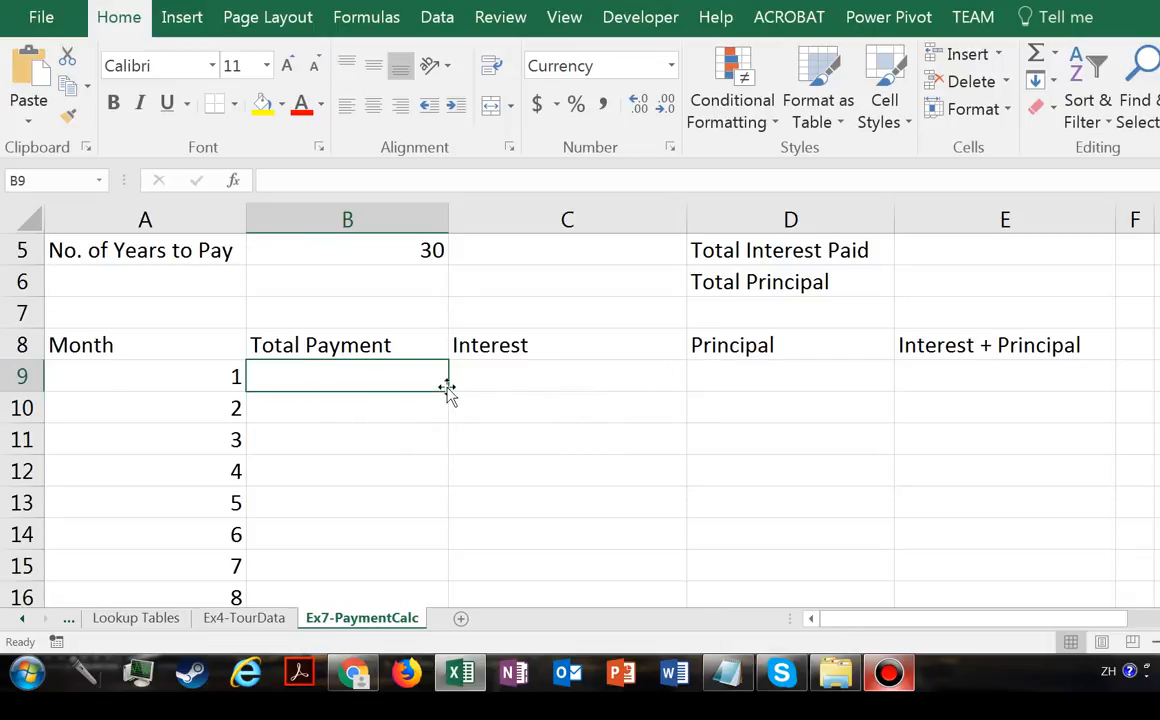
text(=P)
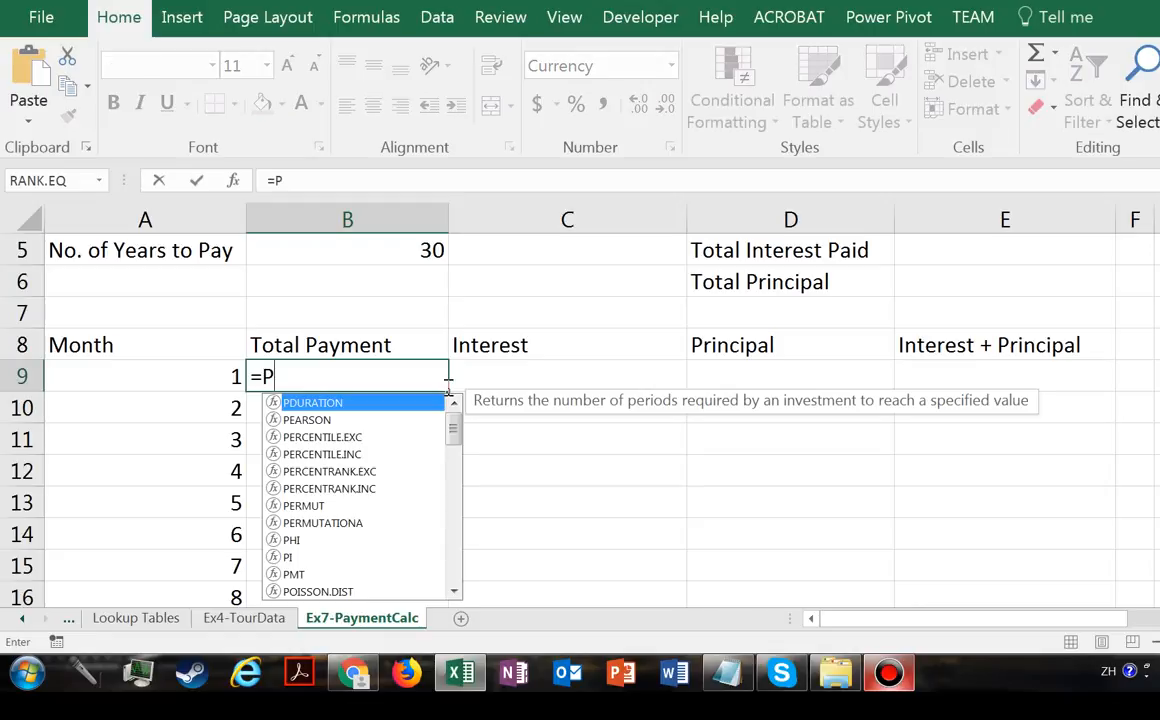
text(M)
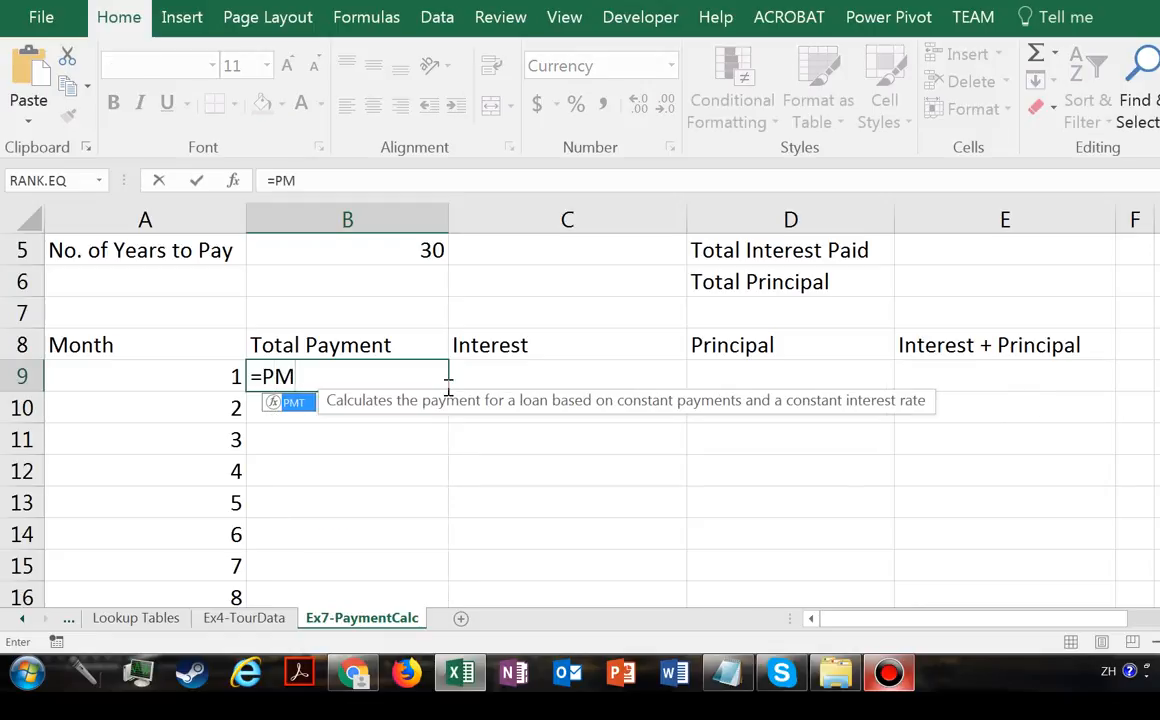
text(T)
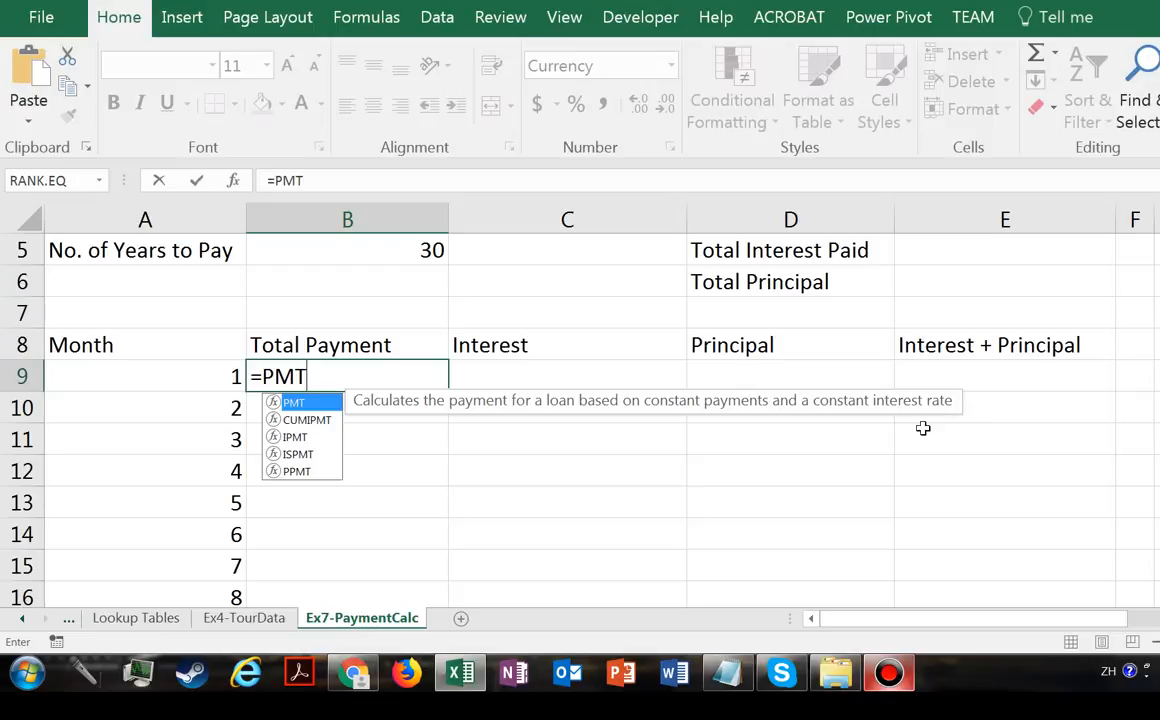
text(()
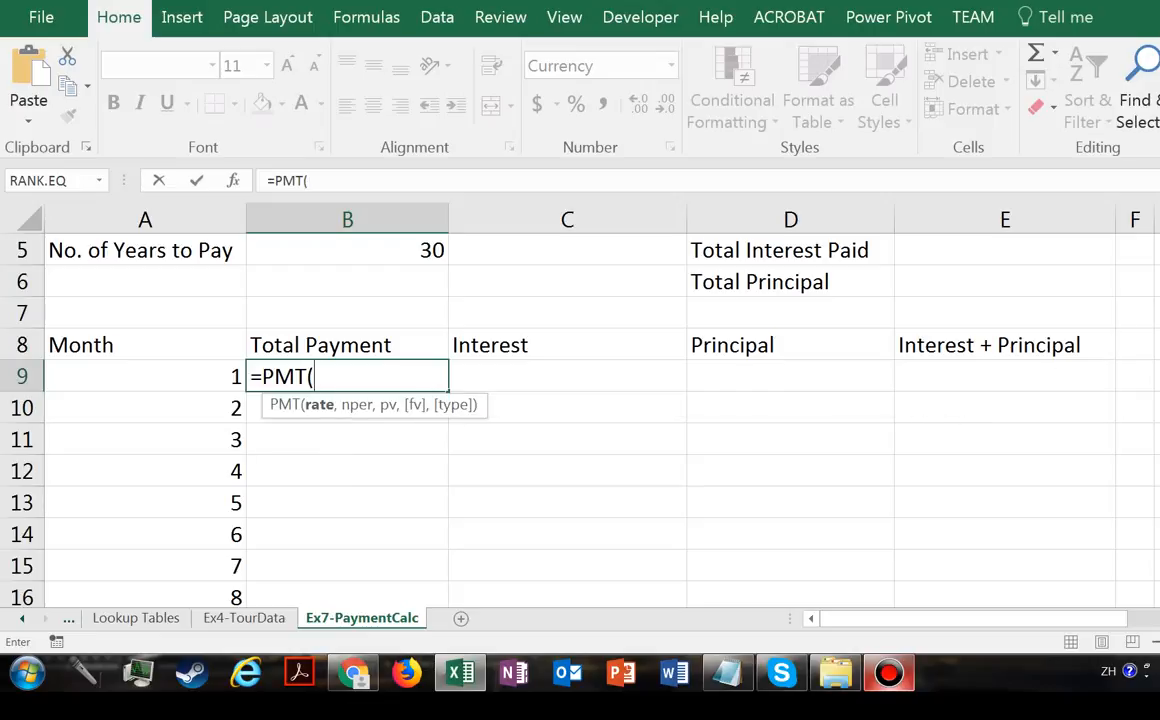
scroll(409, 300, up, 2)
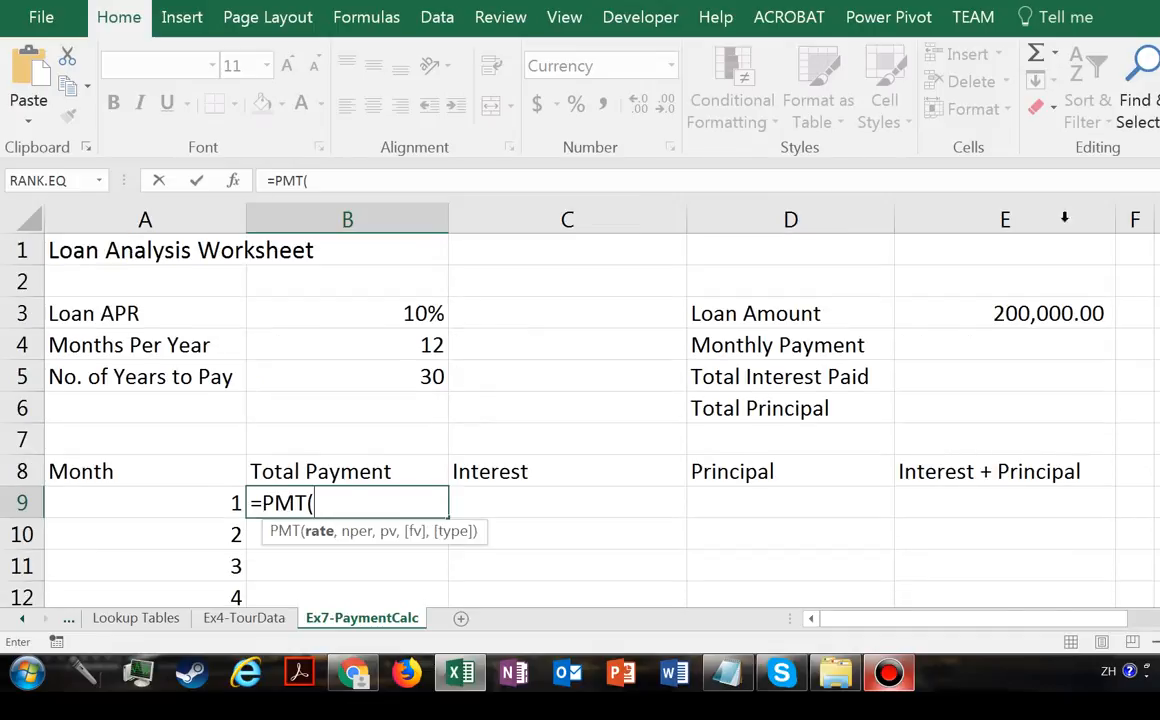
click(400, 313)
text(/)
click(396, 343)
text(,)
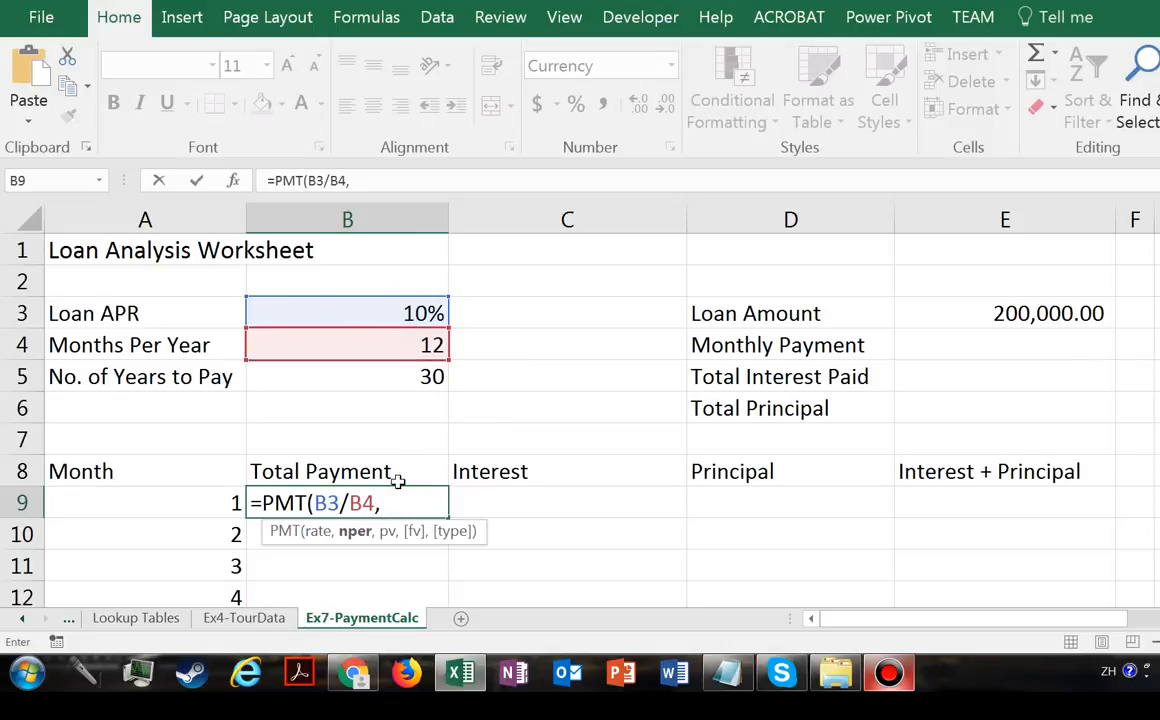
Complete the PMT formula in B9 with B4*B5 as the number of periods and -E3 as the present value.
click(367, 339)
text(*)
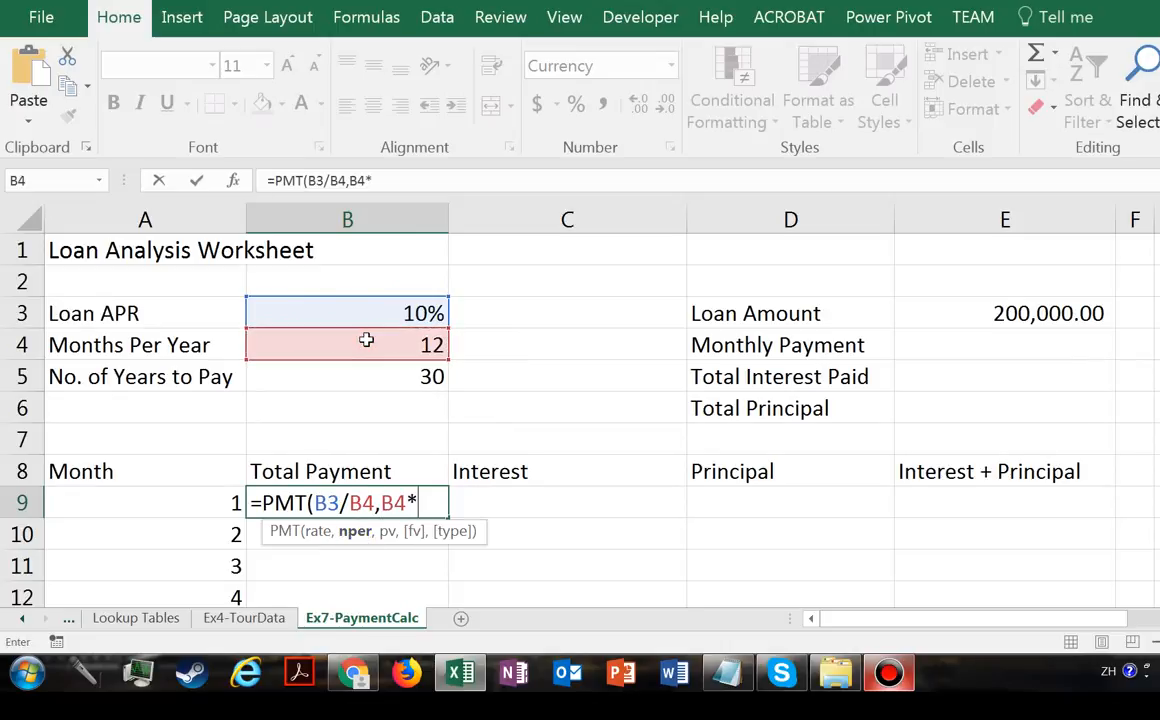
click(401, 368)
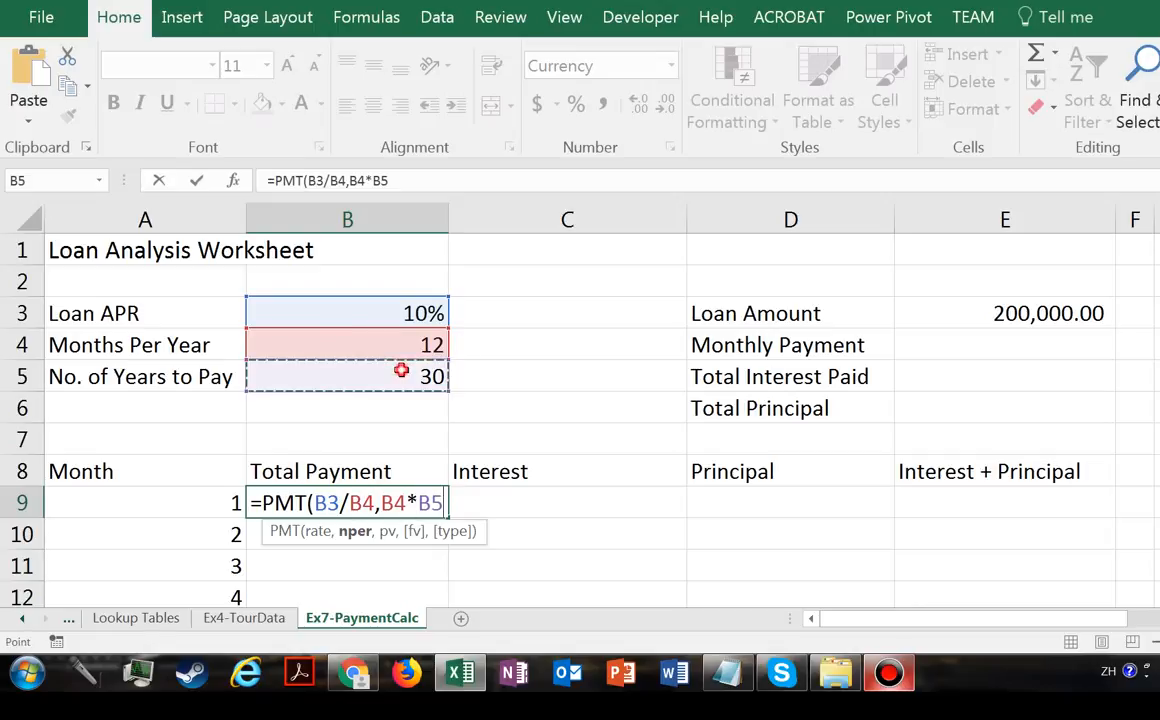
text(,)
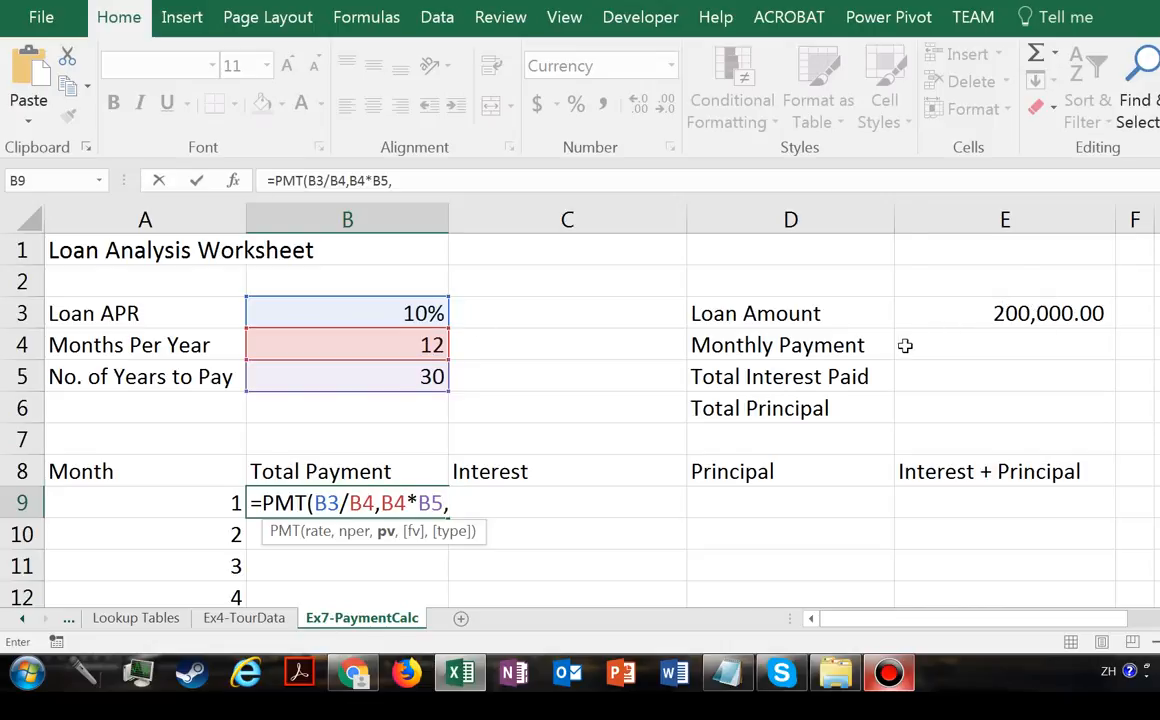
text(-)
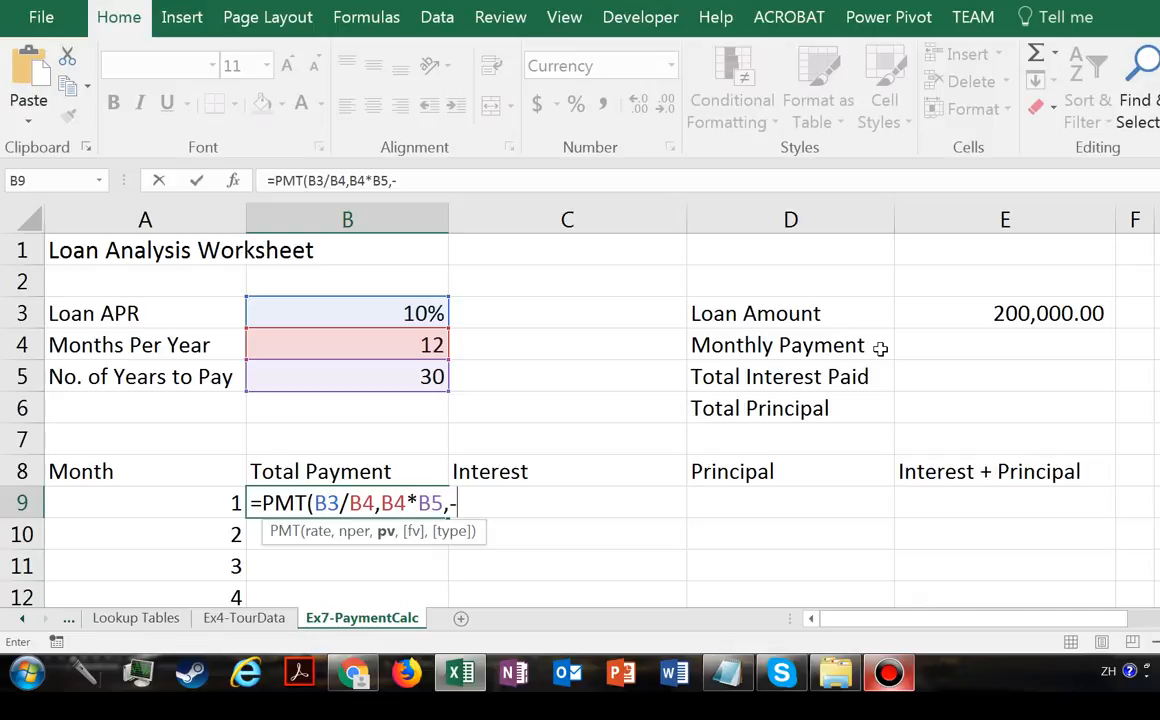
click(922, 313)
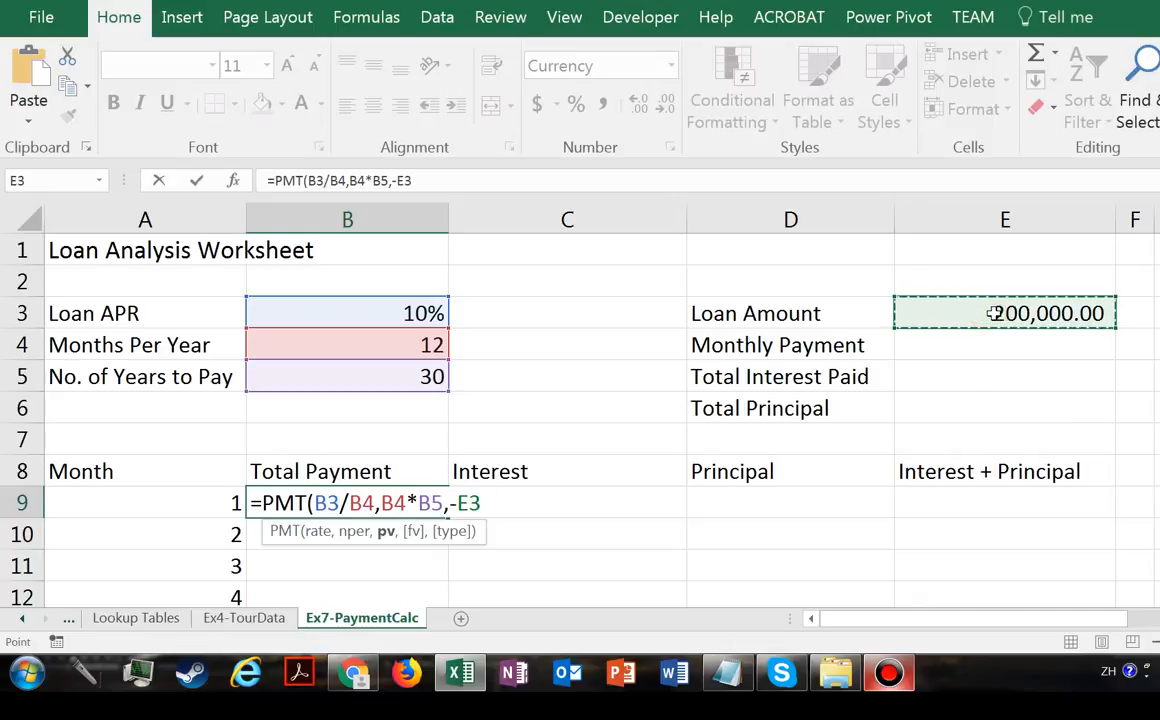
text())
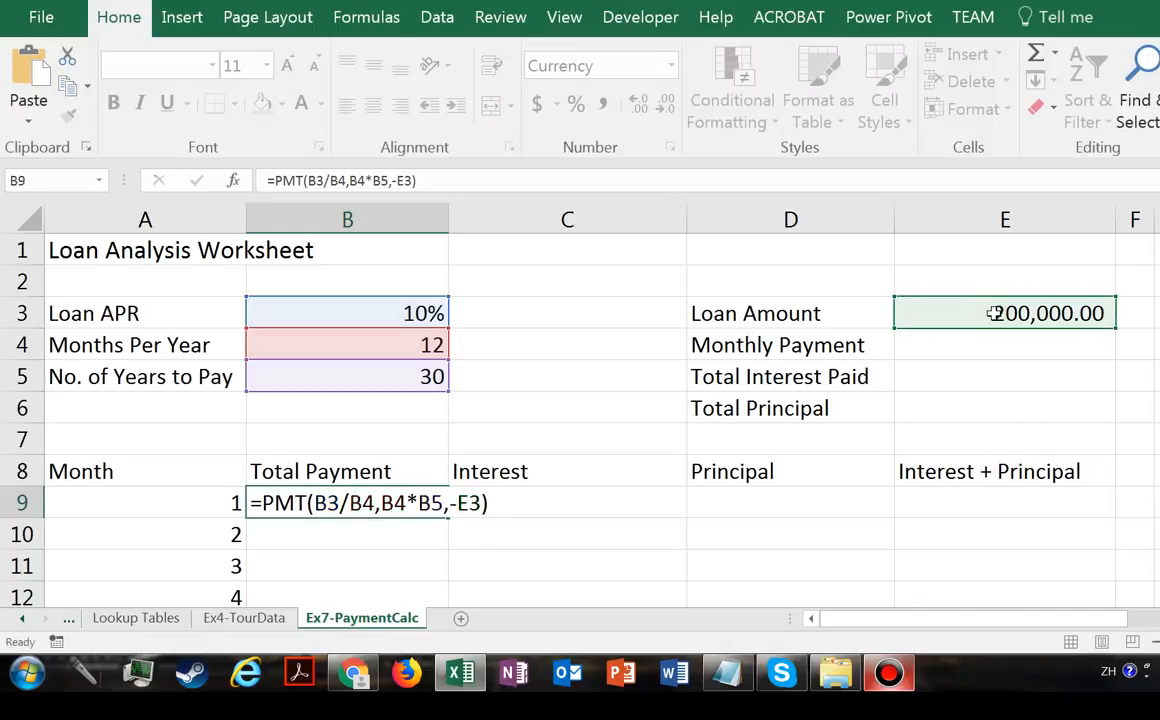
key(Return)
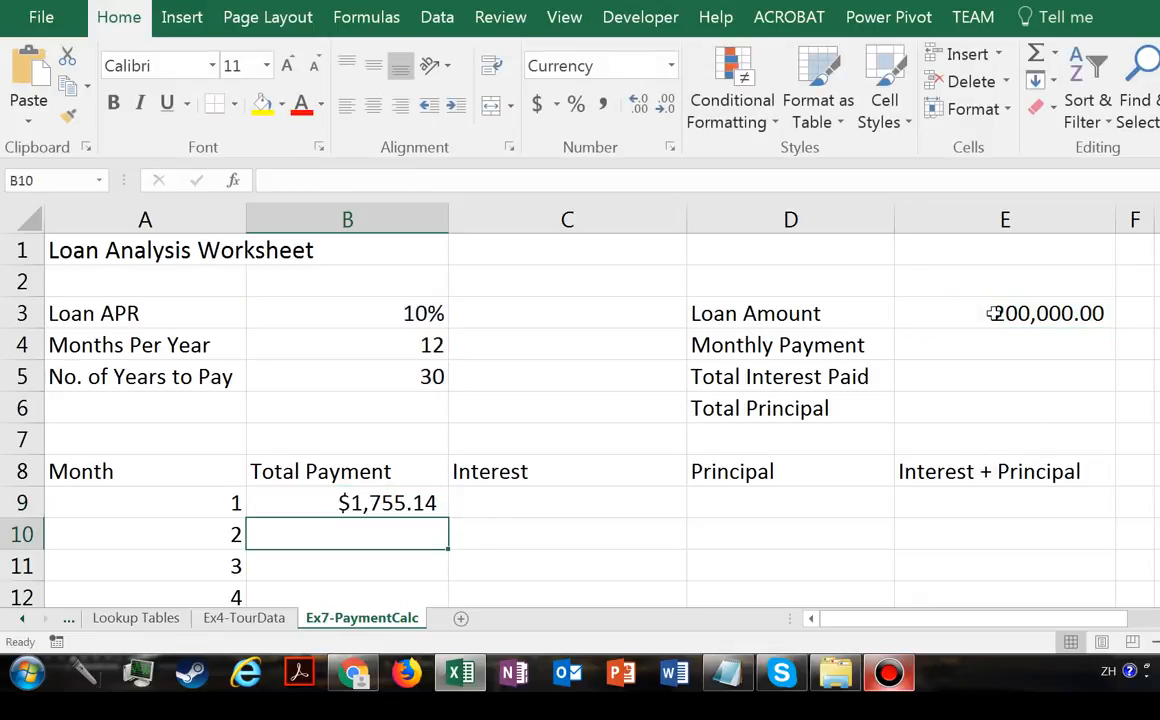
Begin an IPMT formula in the month 1 Interest cell C9, with rate B3/B4 and period A9.
click(537, 495)
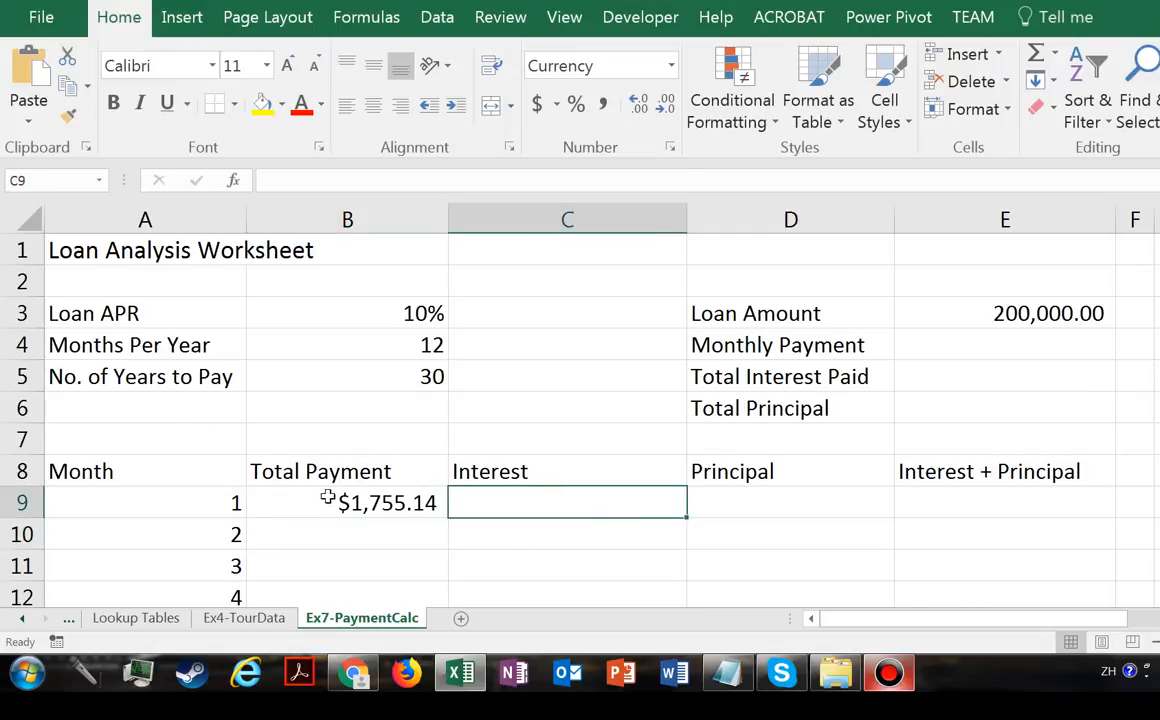
text(=)
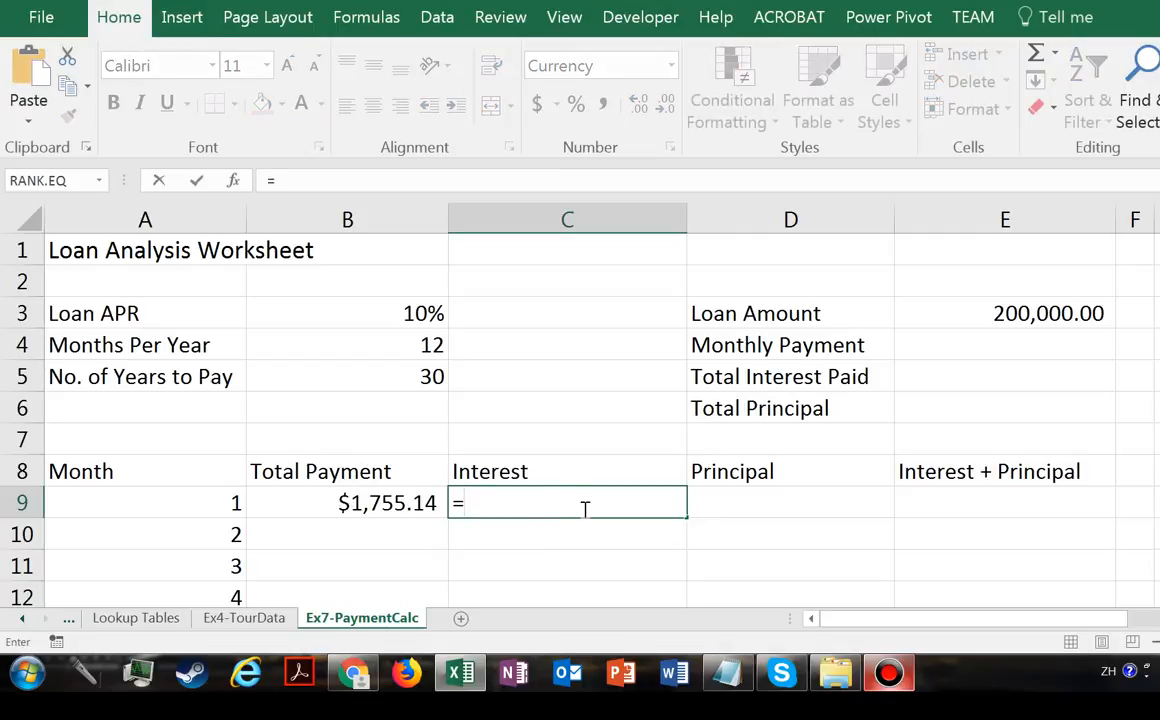
text(IP)
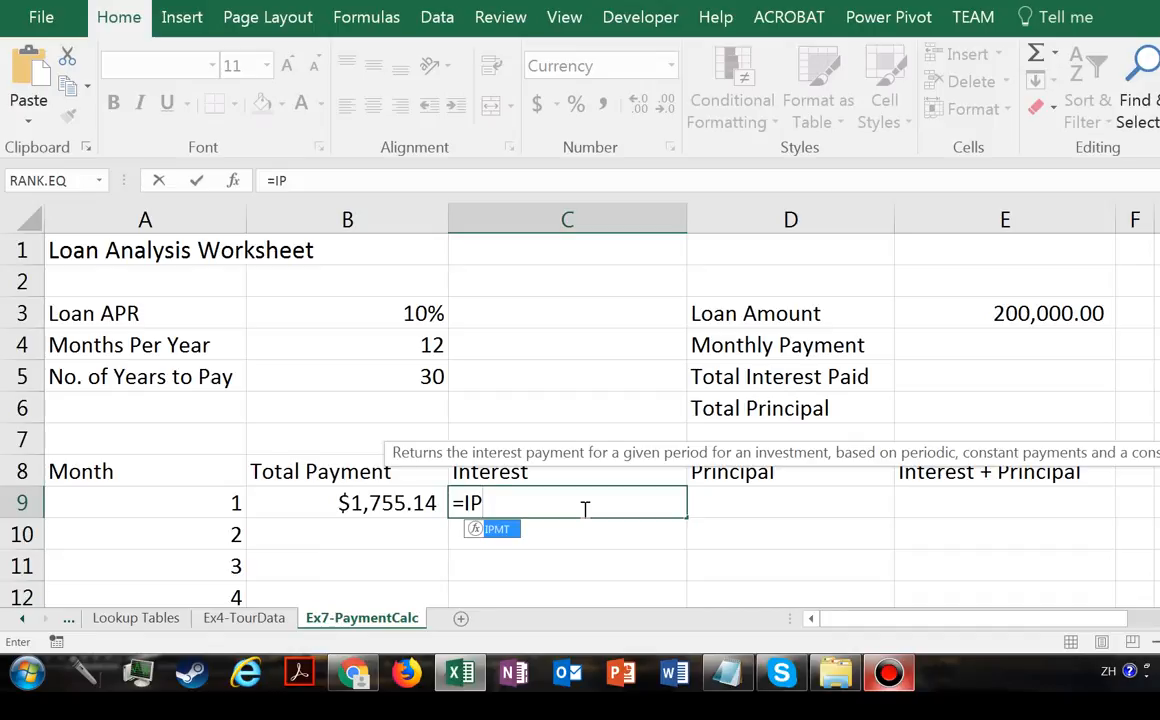
text(MT()
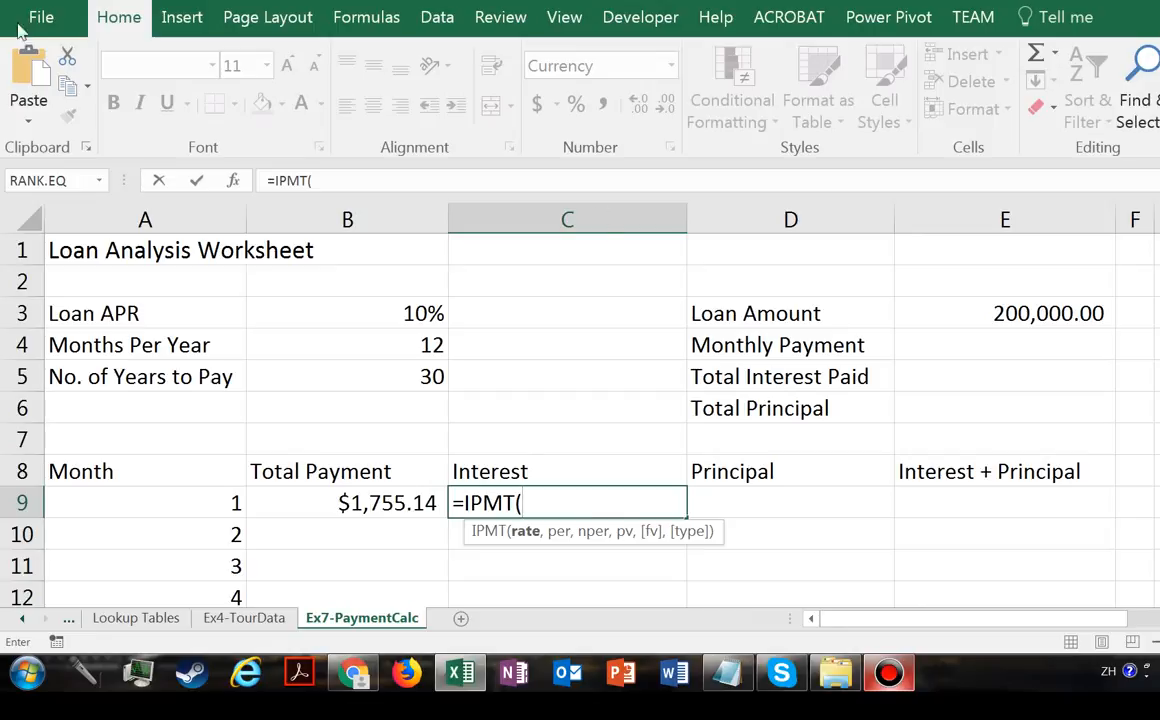
click(325, 312)
text(/)
click(357, 341)
text(,)
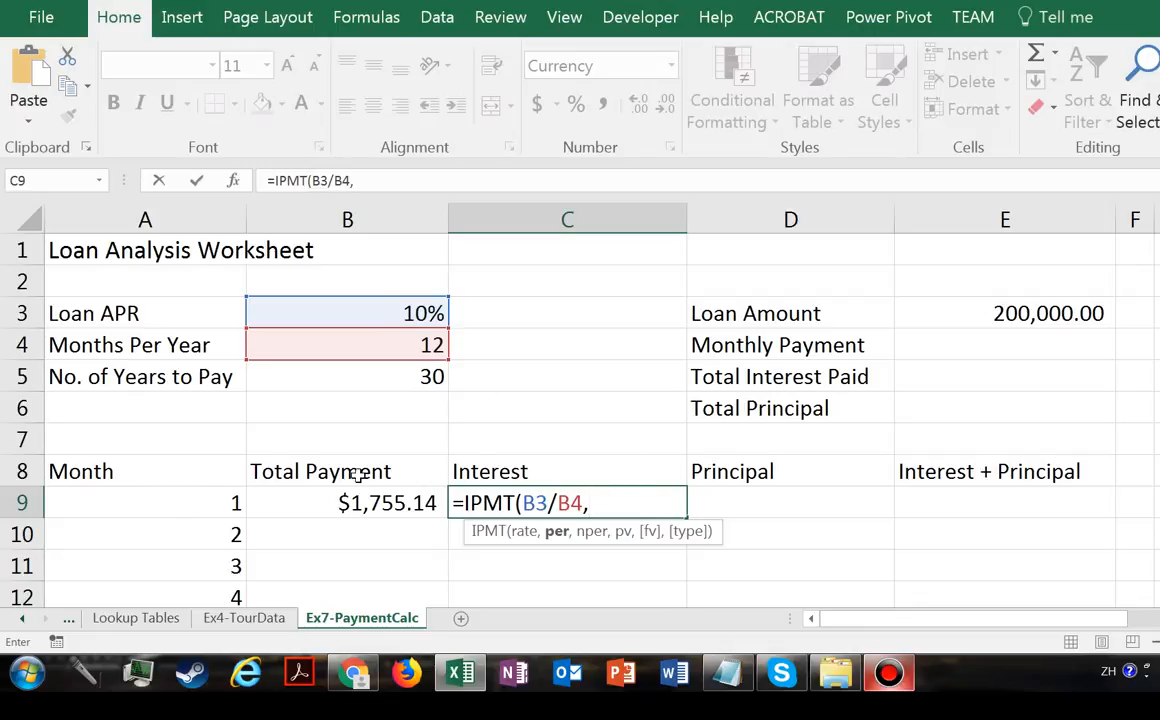
click(178, 504)
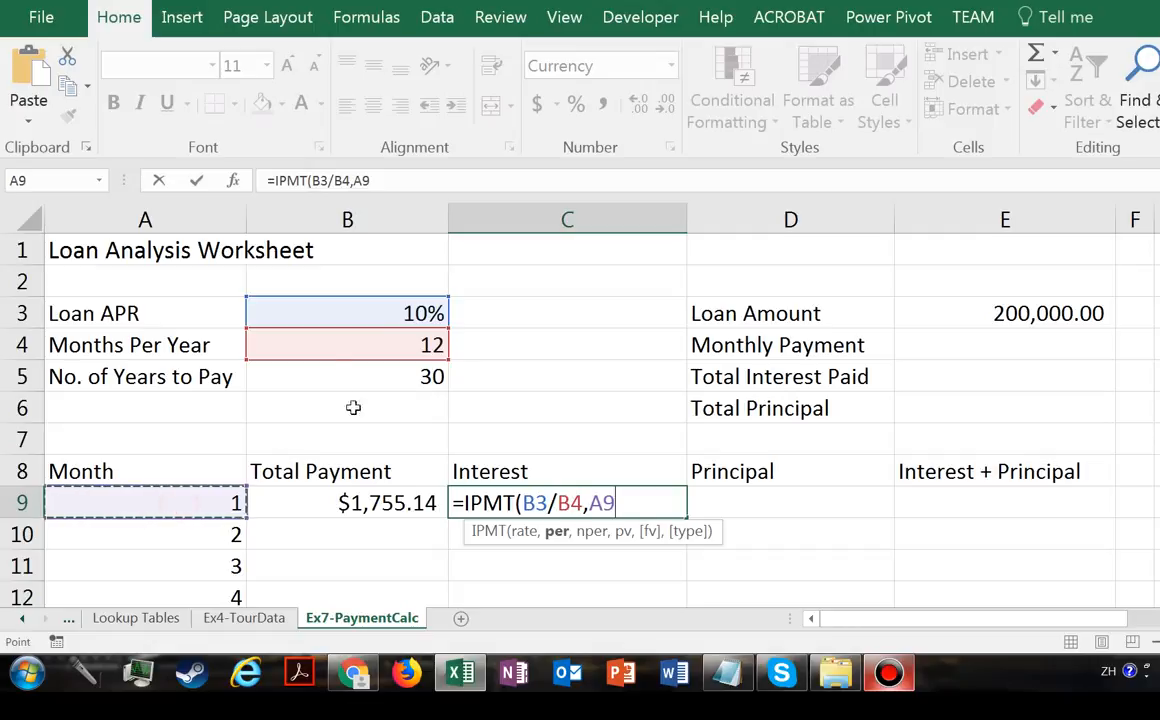
text(,)
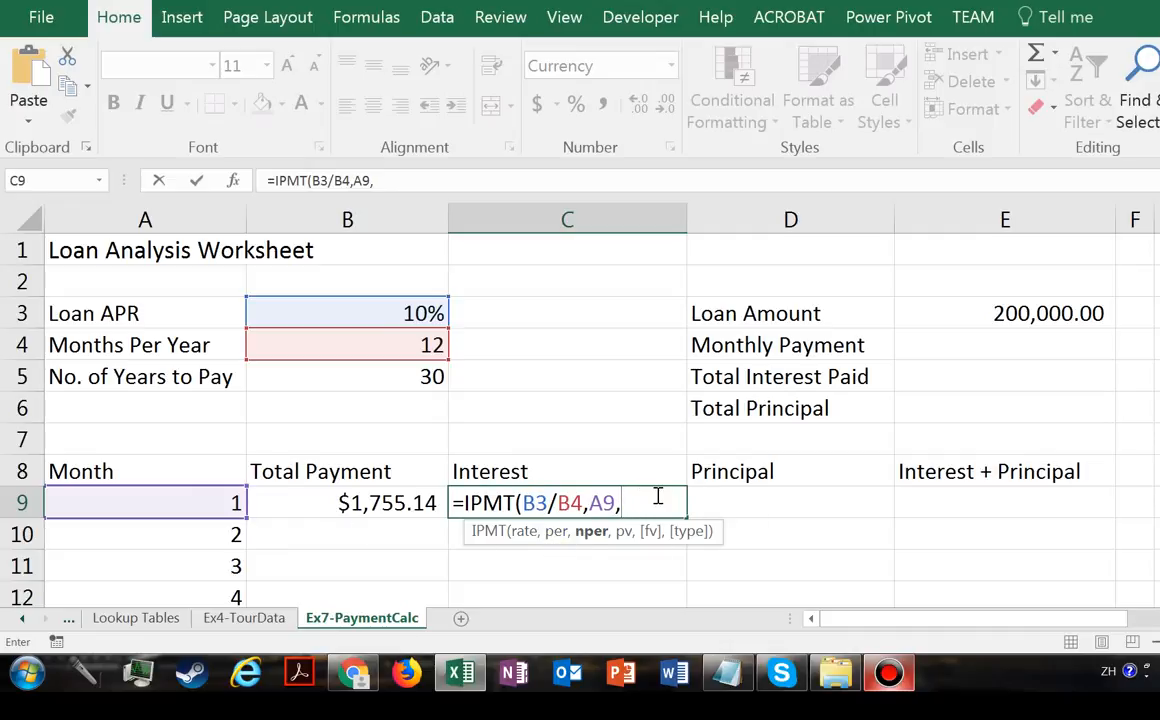
Complete the IPMT formula in C9 with B4*B5 as the number of periods and -E3 as the present value.
click(327, 343)
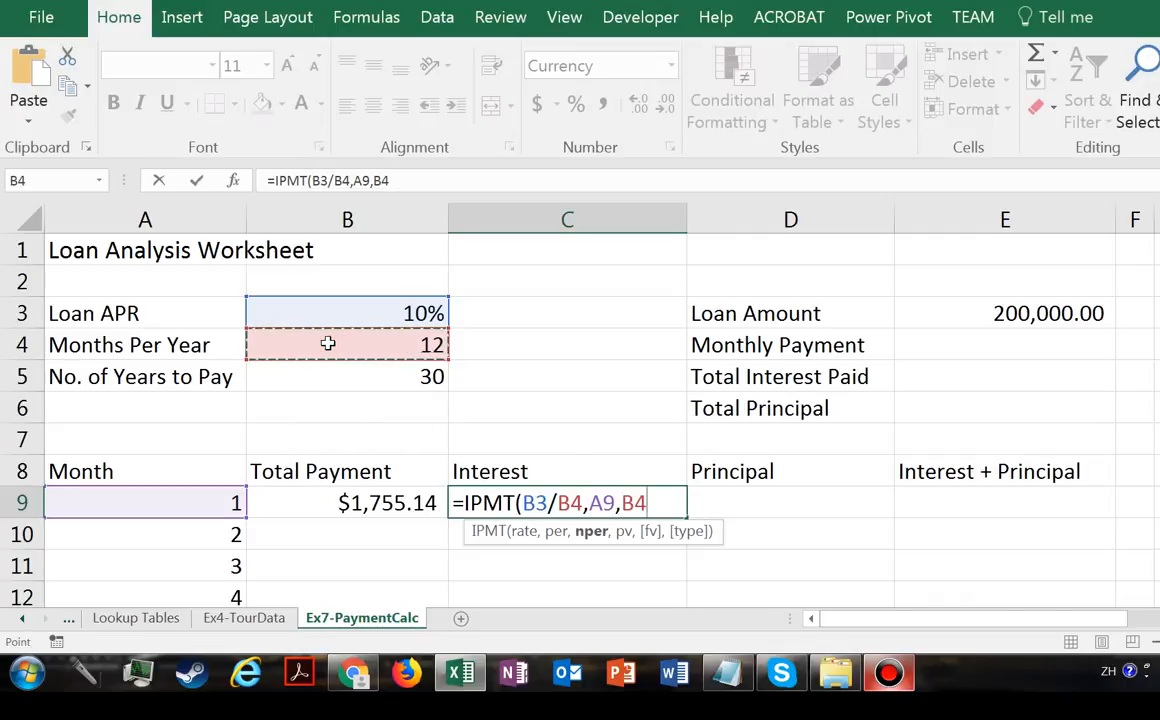
text(*)
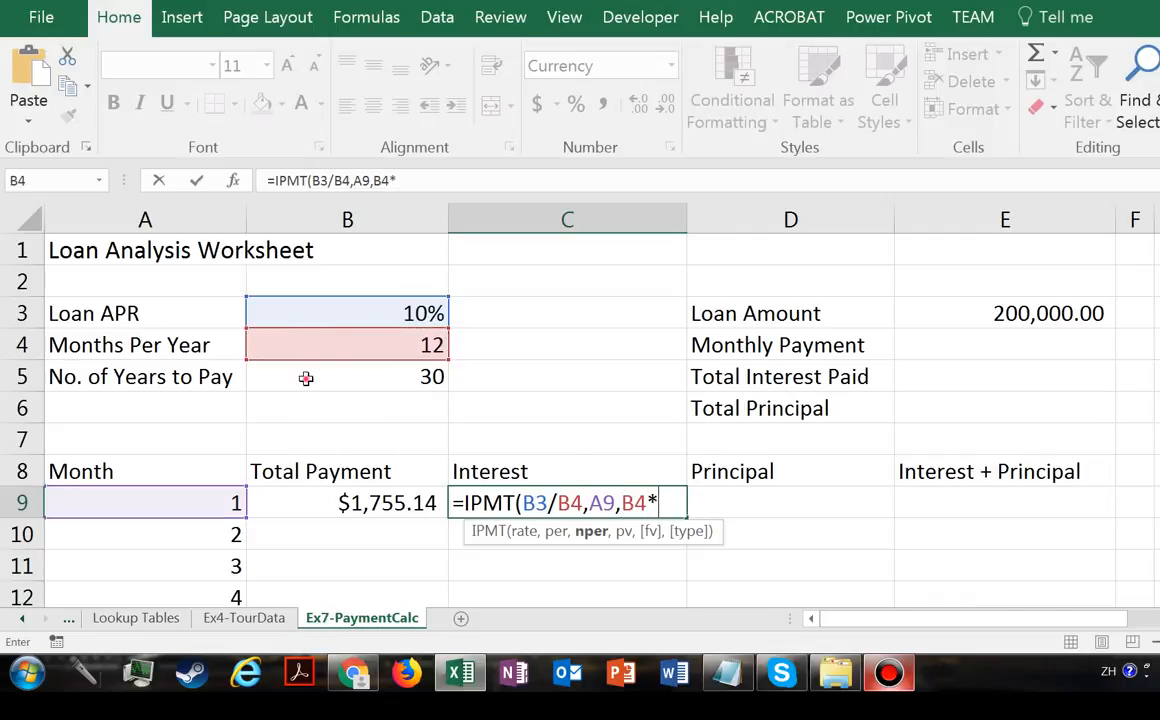
click(305, 378)
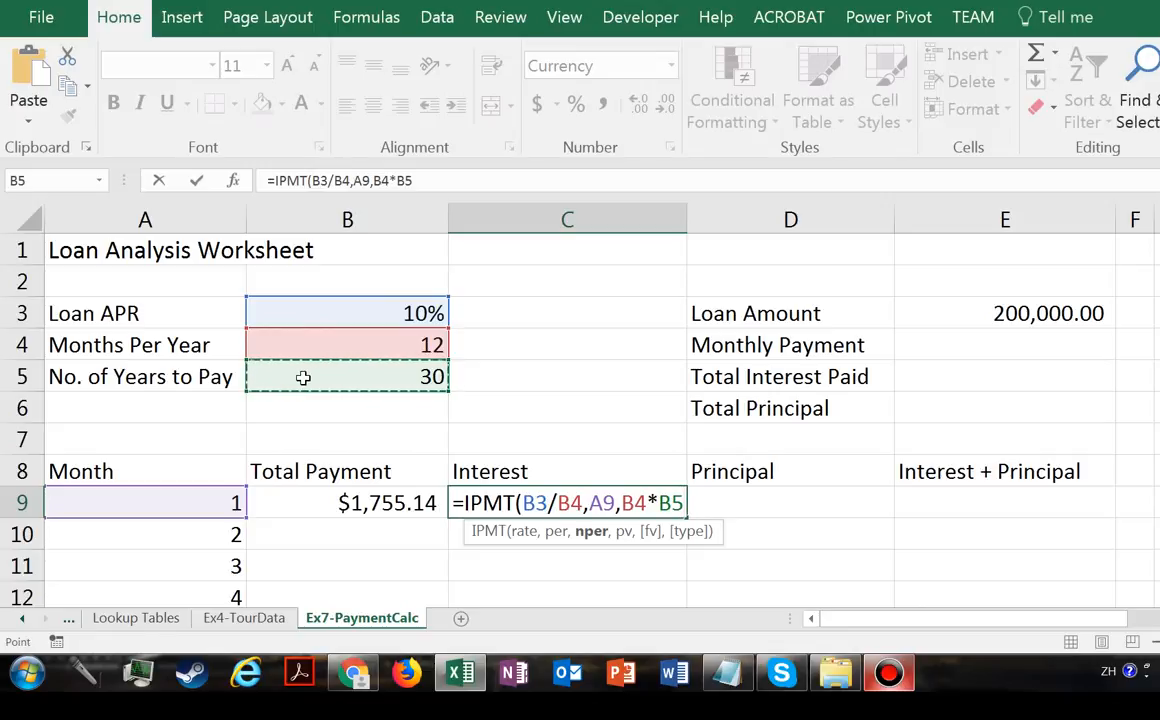
text(,)
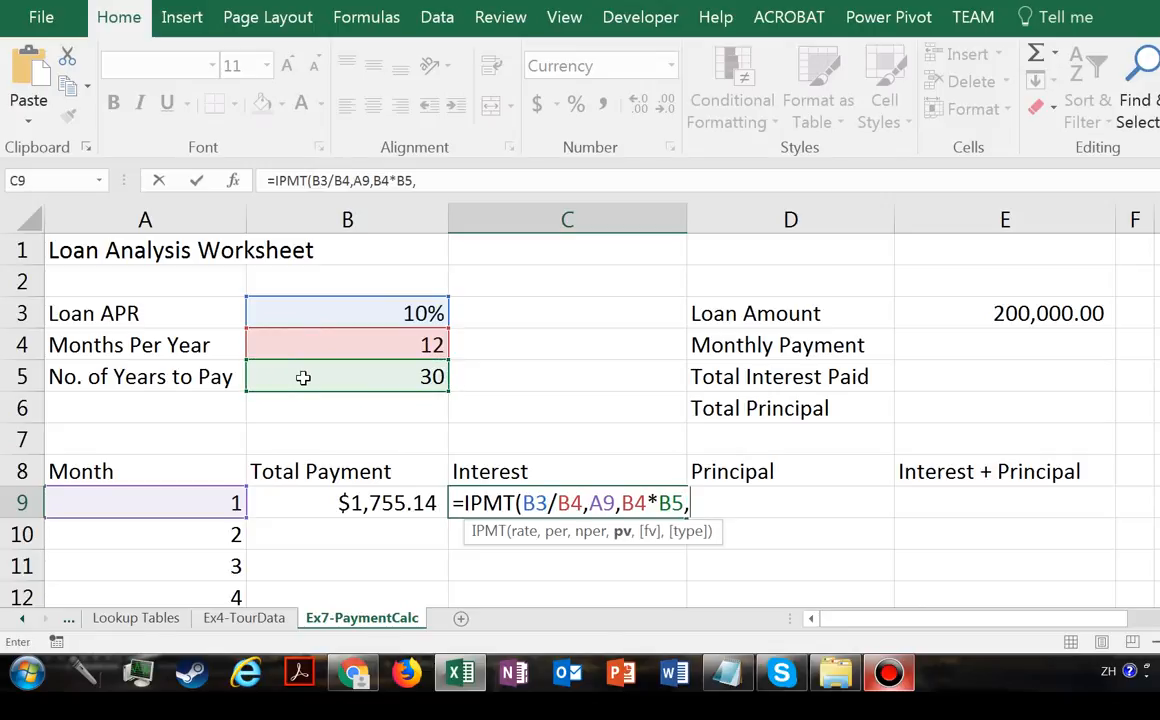
text(-)
click(968, 316)
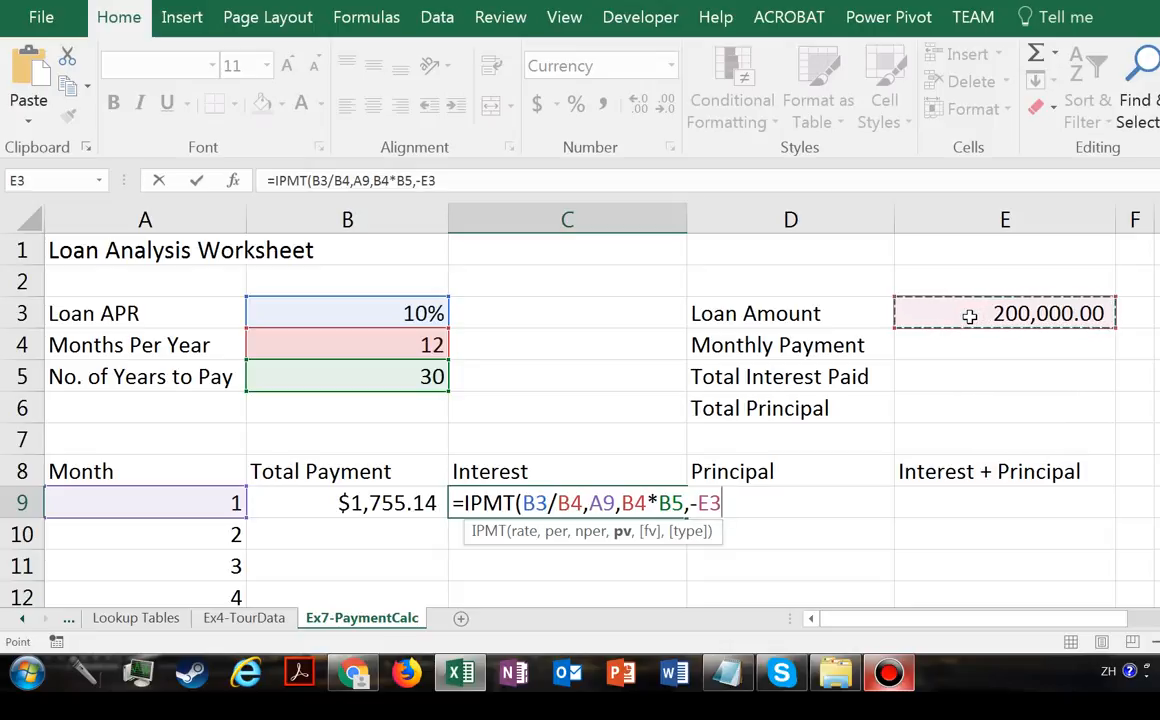
text())
key(Return)
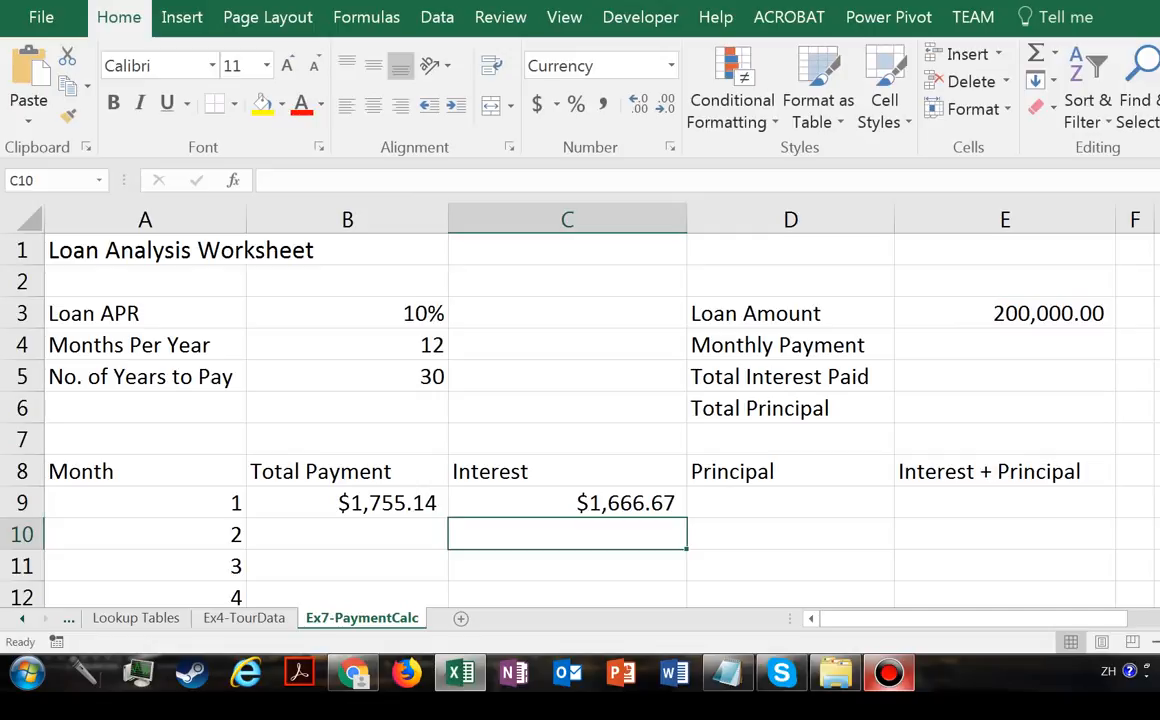
click(608, 502)
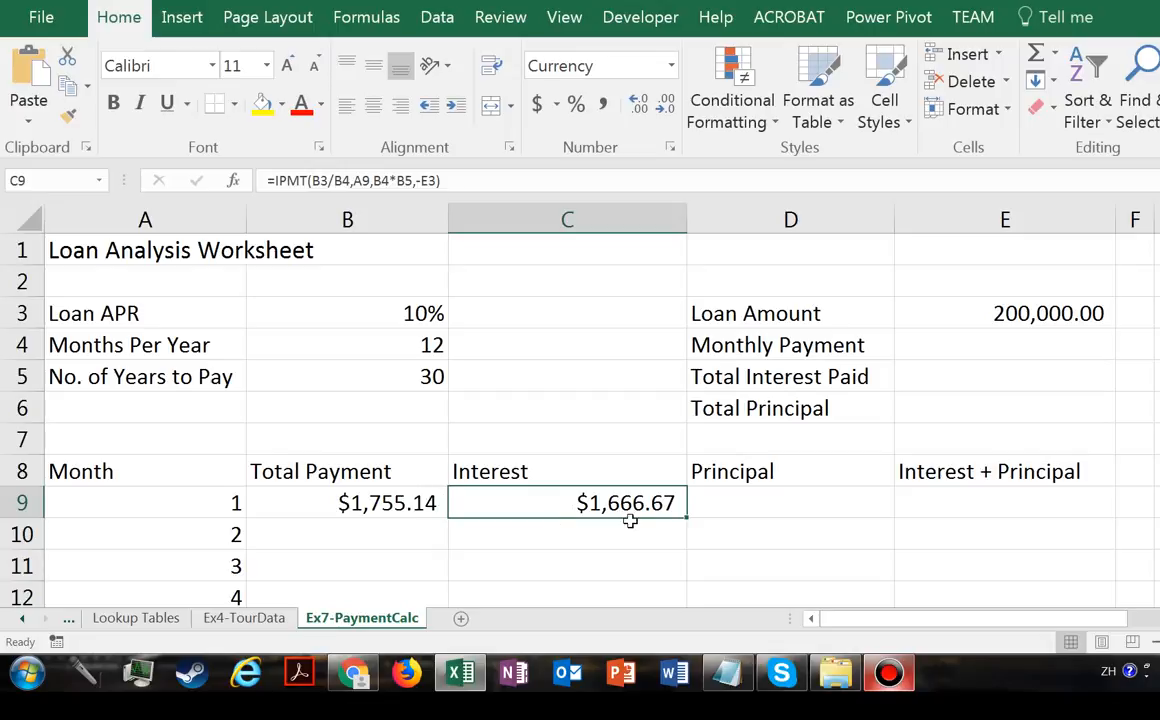
click(370, 508)
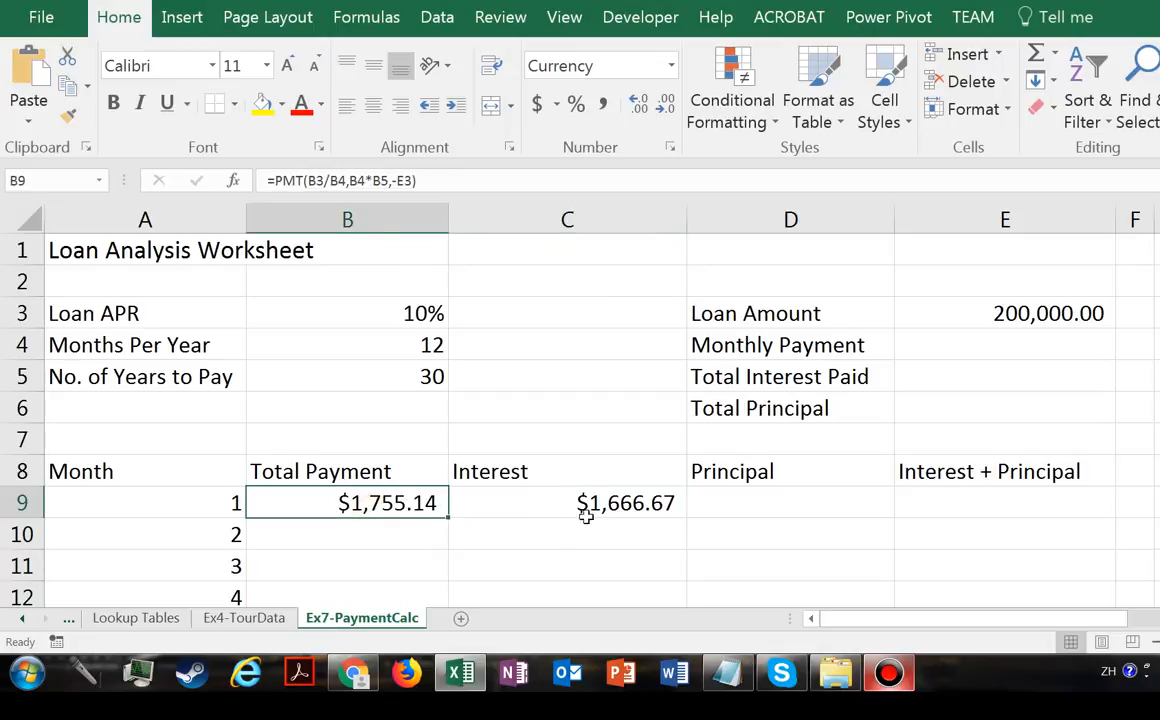
click(619, 500)
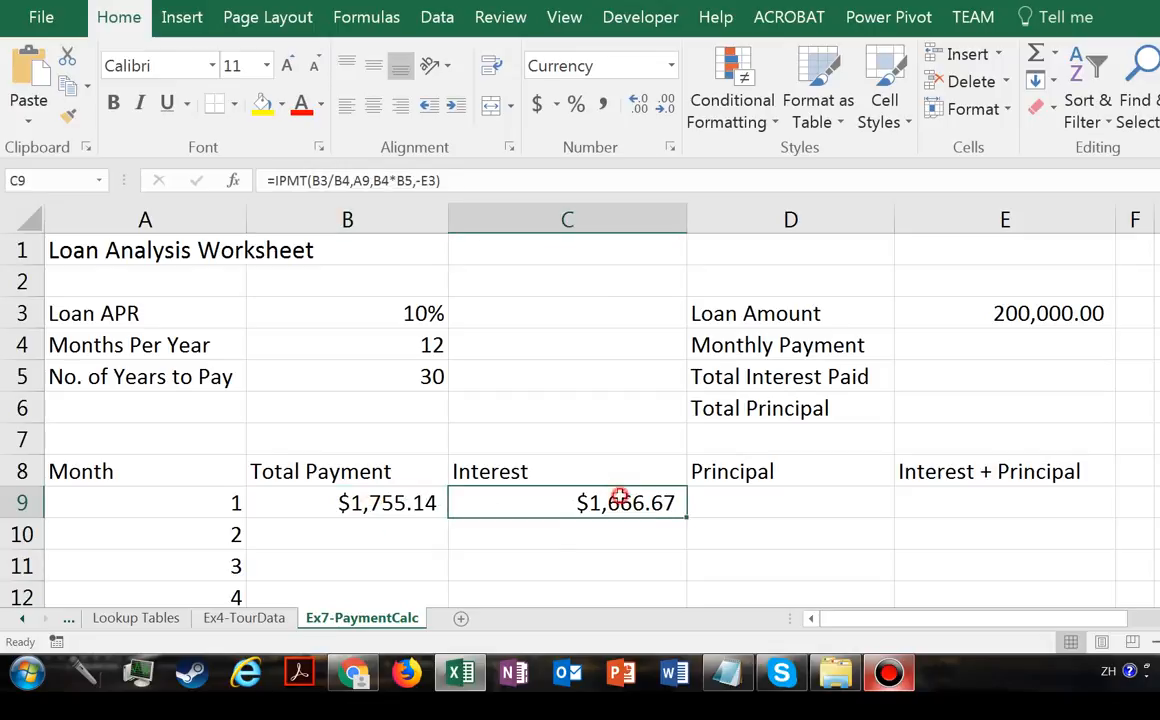
Begin a PPMT formula in the month 1 Principal cell D9, with rate B3/B4 and period A9.
click(753, 500)
text(=)
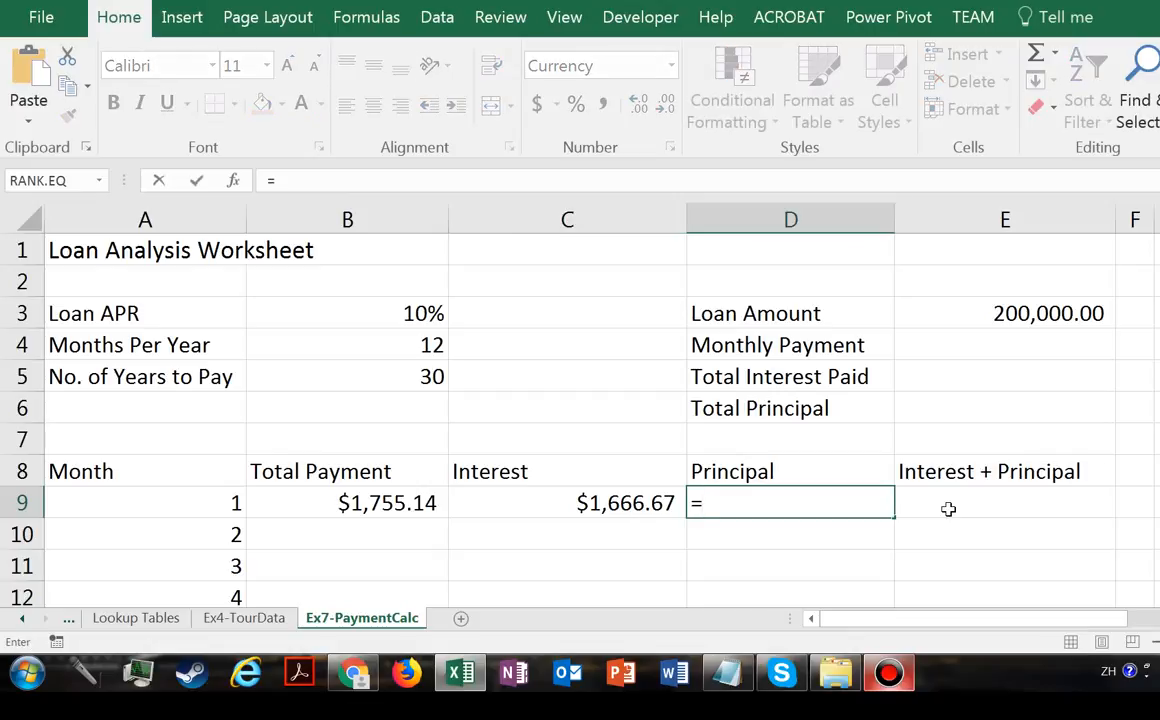
text(PP)
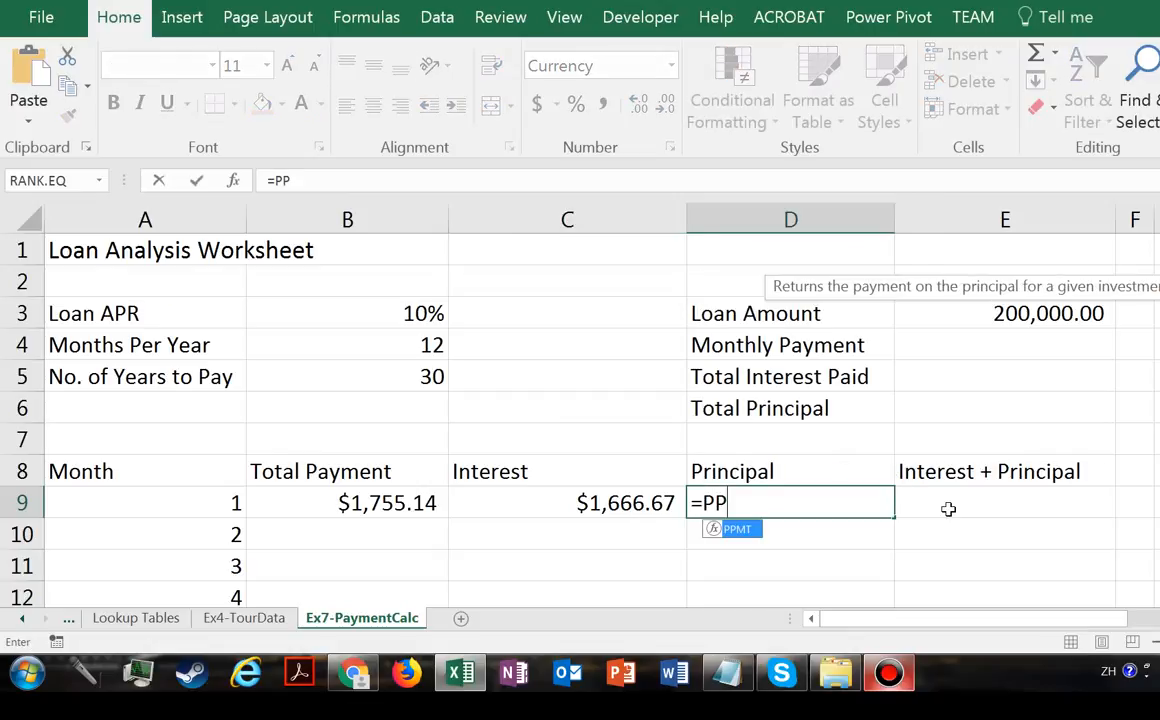
text(MT()
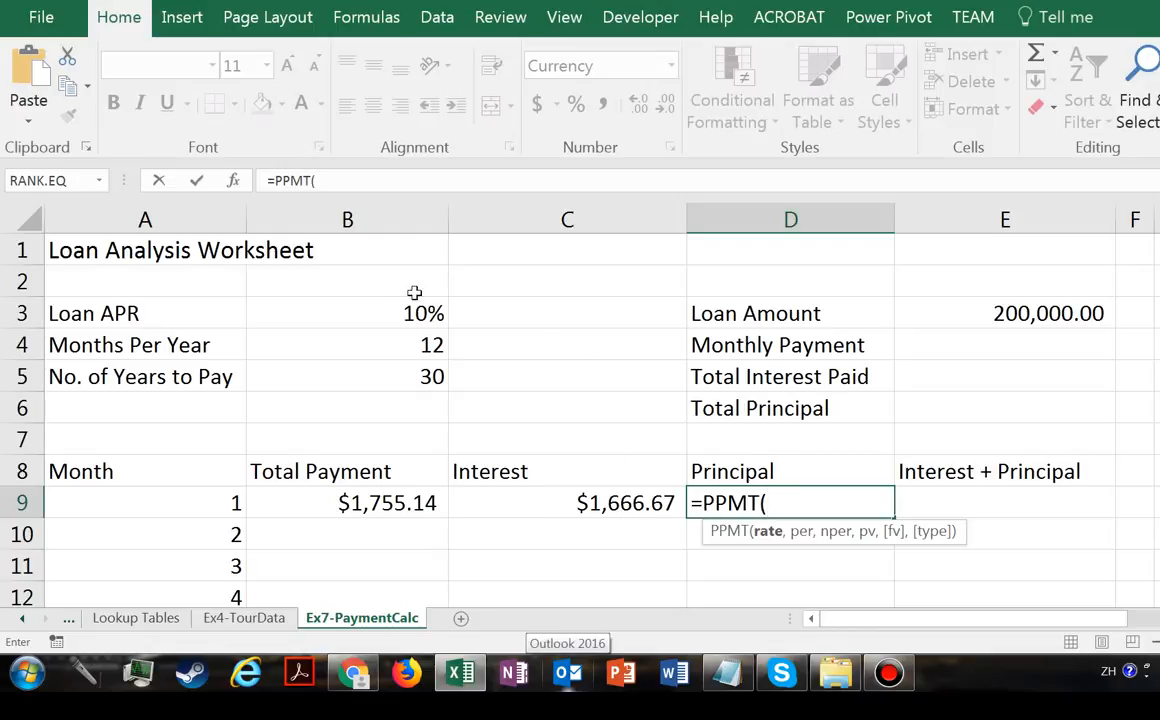
click(364, 312)
text(/)
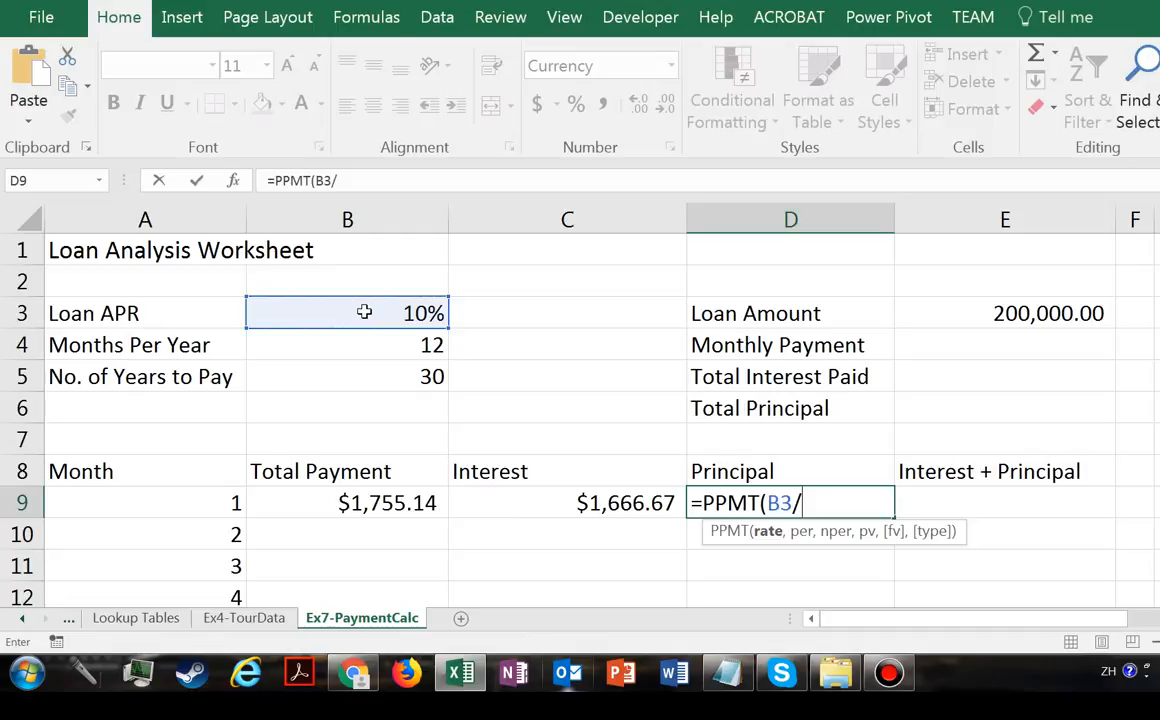
click(383, 344)
text(,)
click(180, 509)
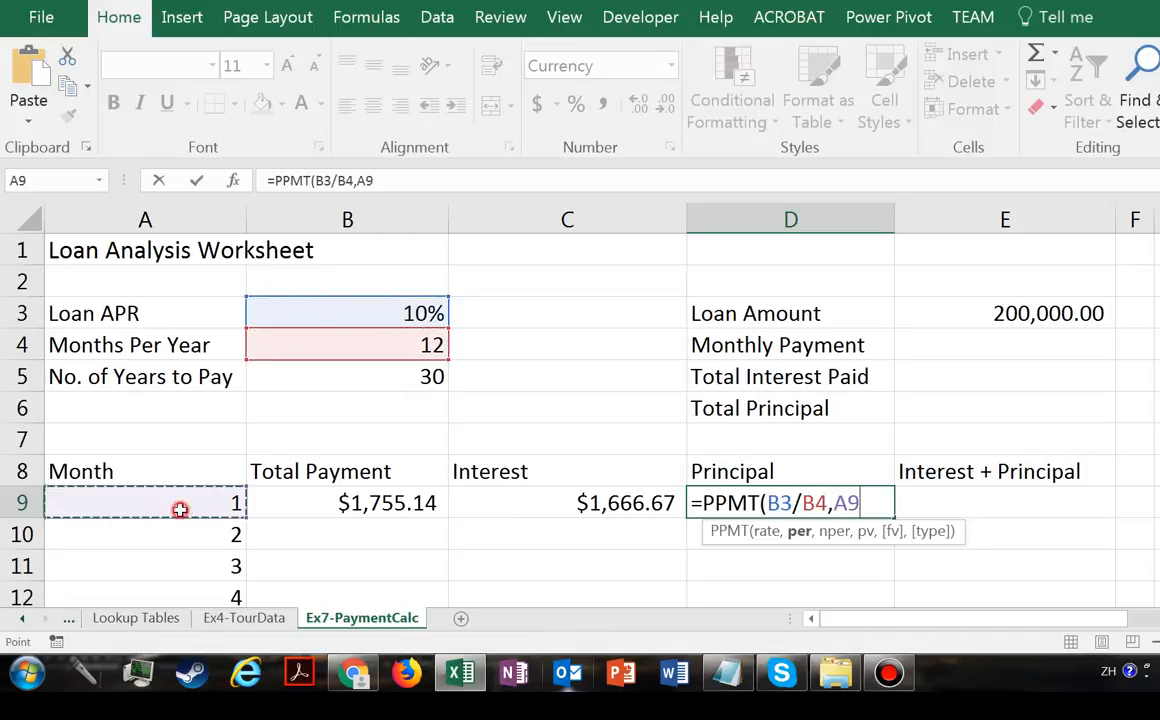
Complete the PPMT formula in D9 with B4*B5 as the number of periods and -E3 as the present value.
text(,)
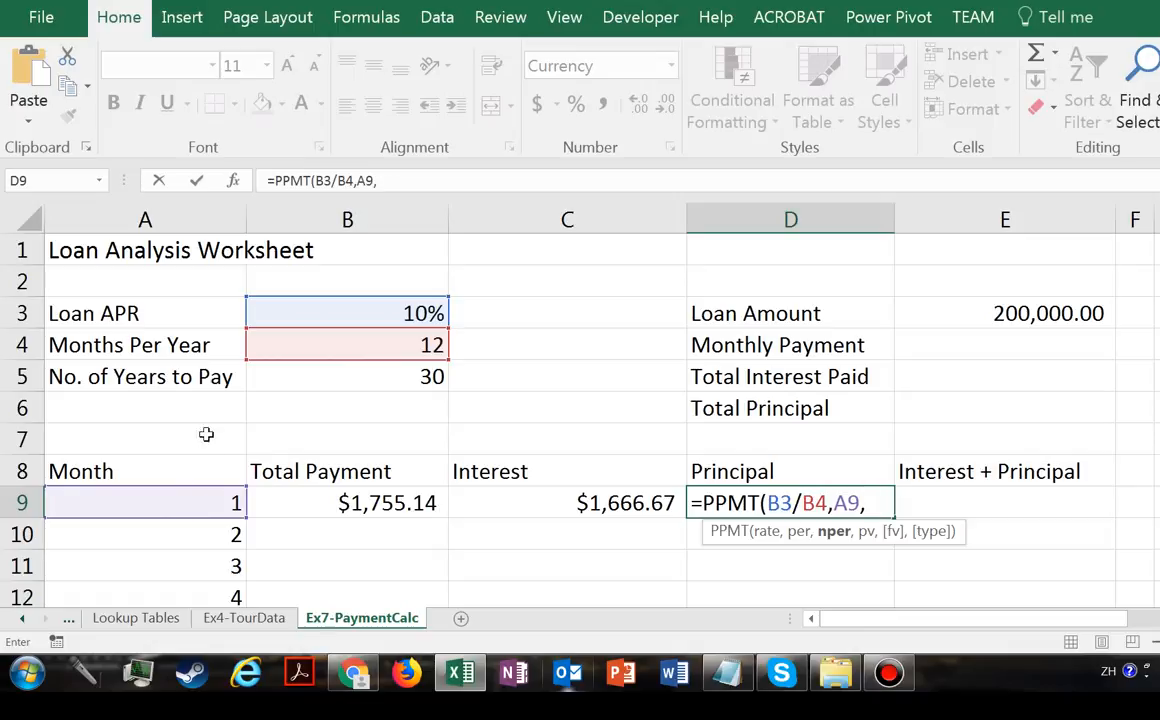
click(375, 344)
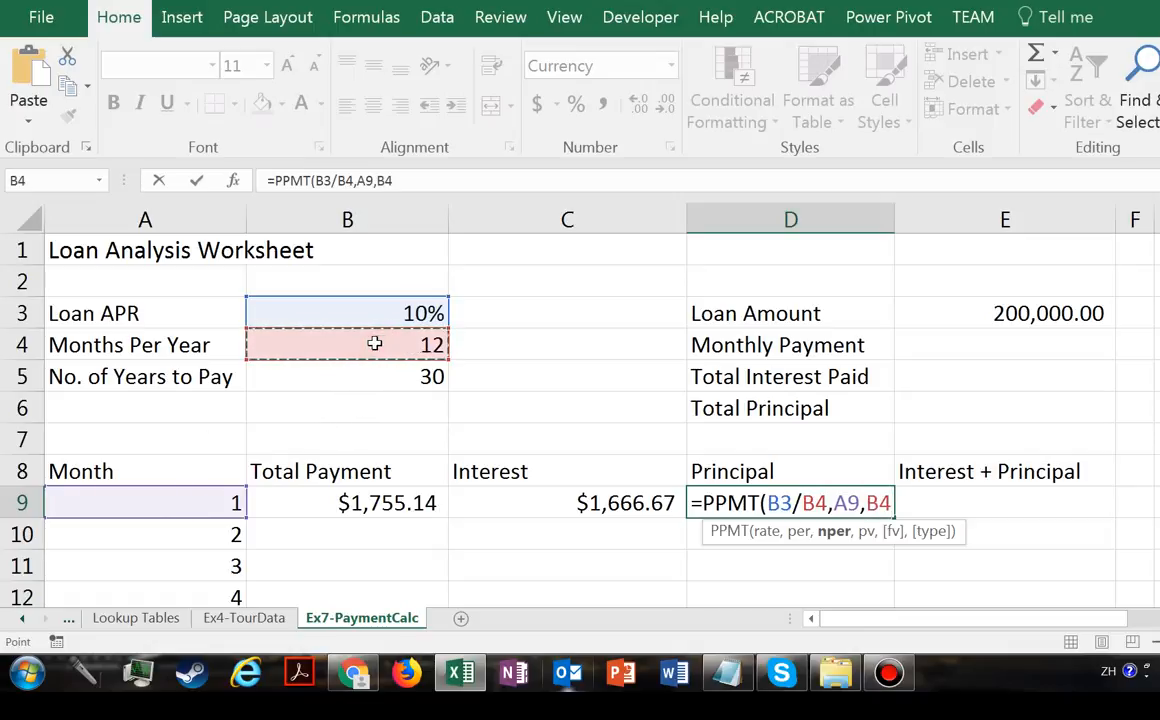
text(*)
click(341, 376)
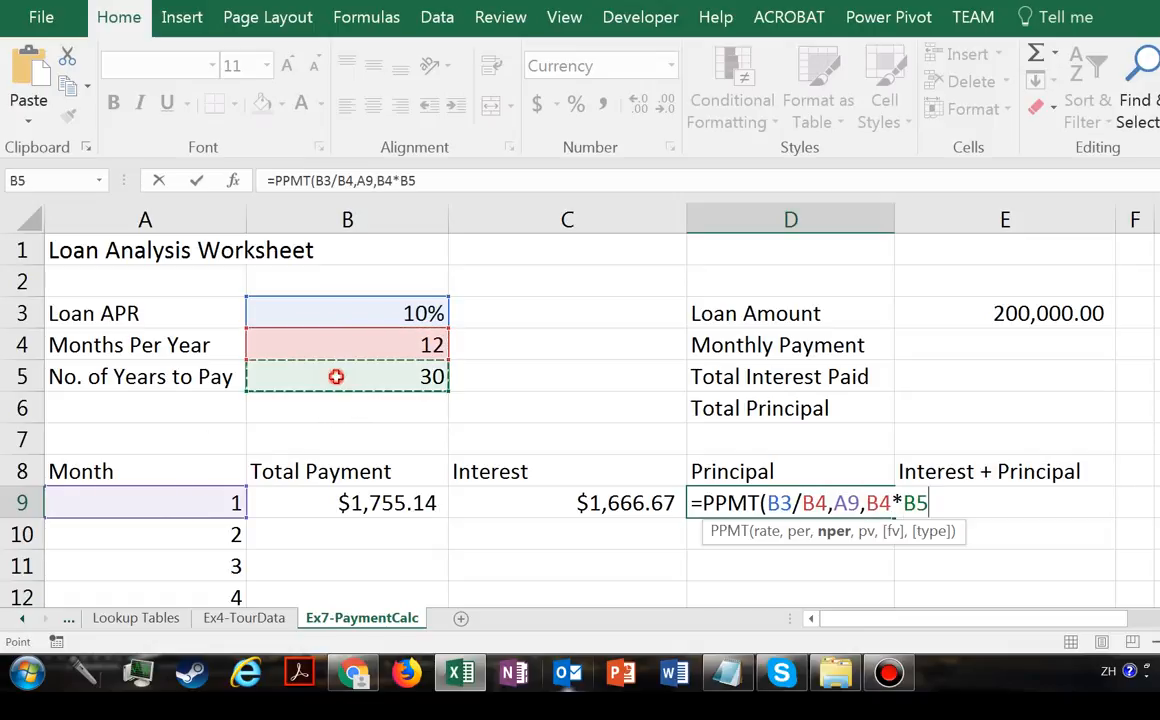
text(,-)
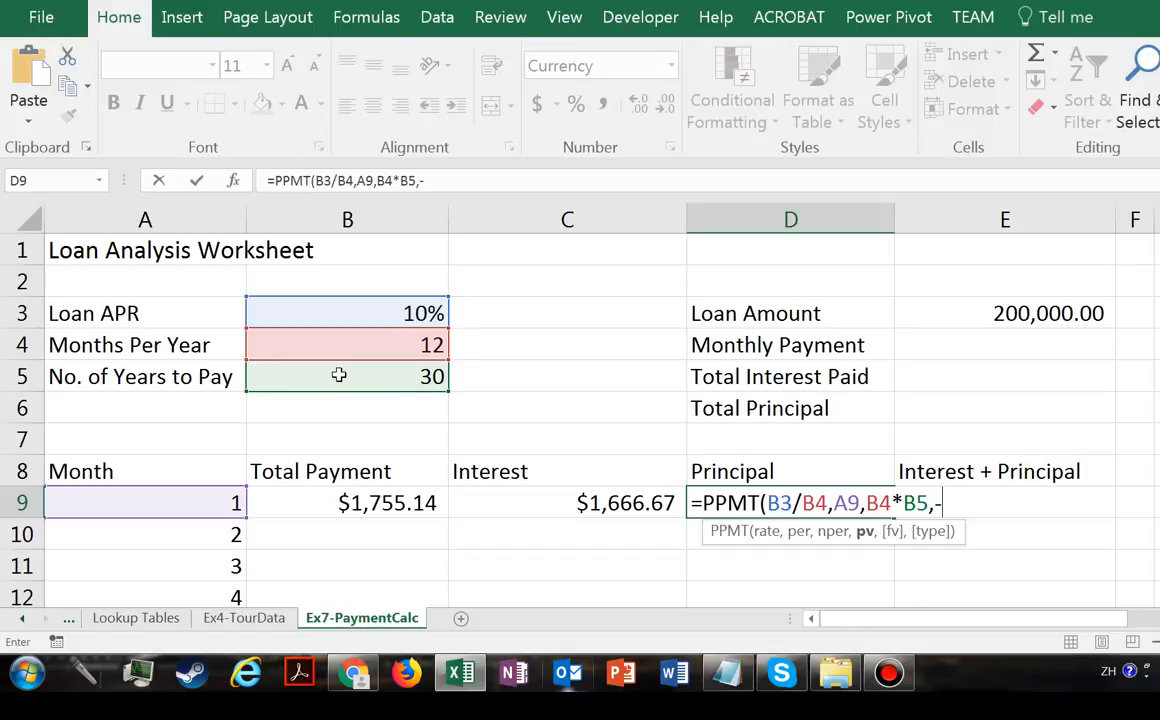
click(930, 310)
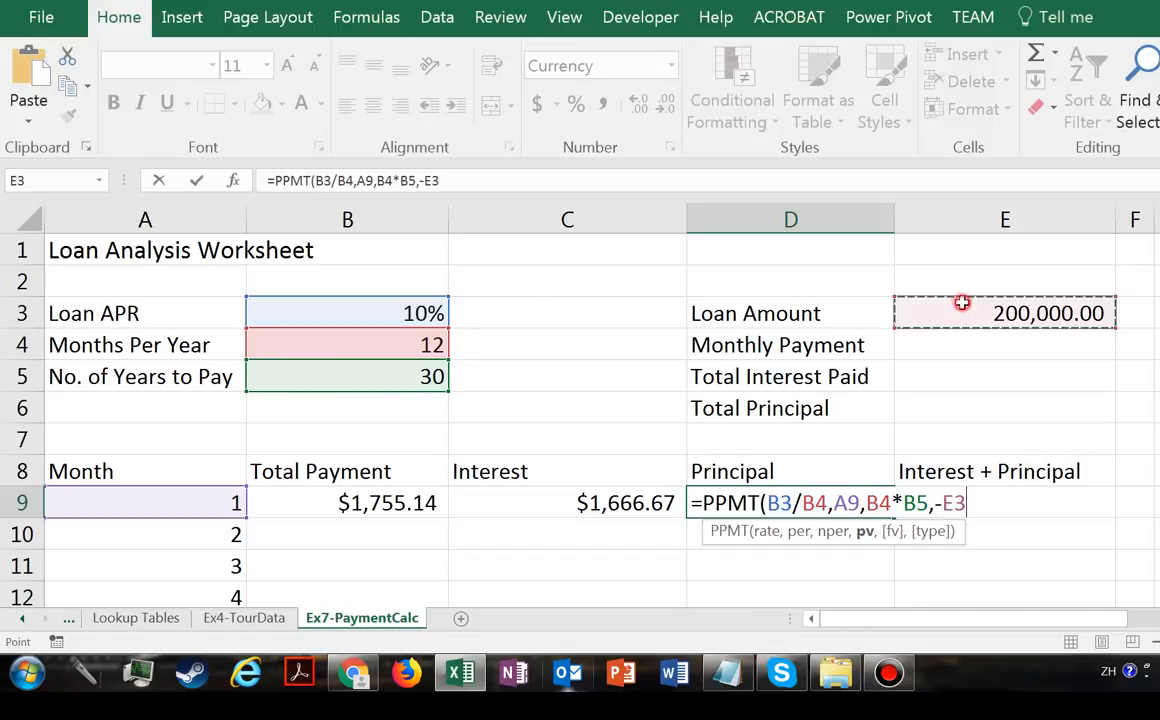
text())
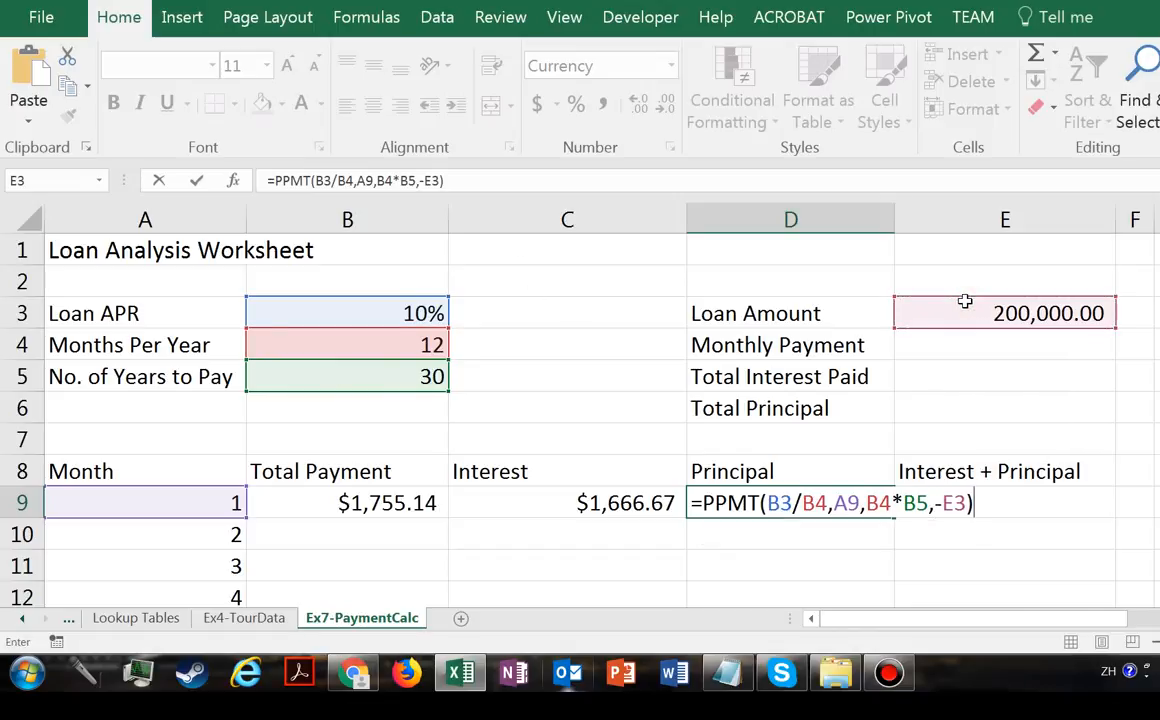
key(Return)
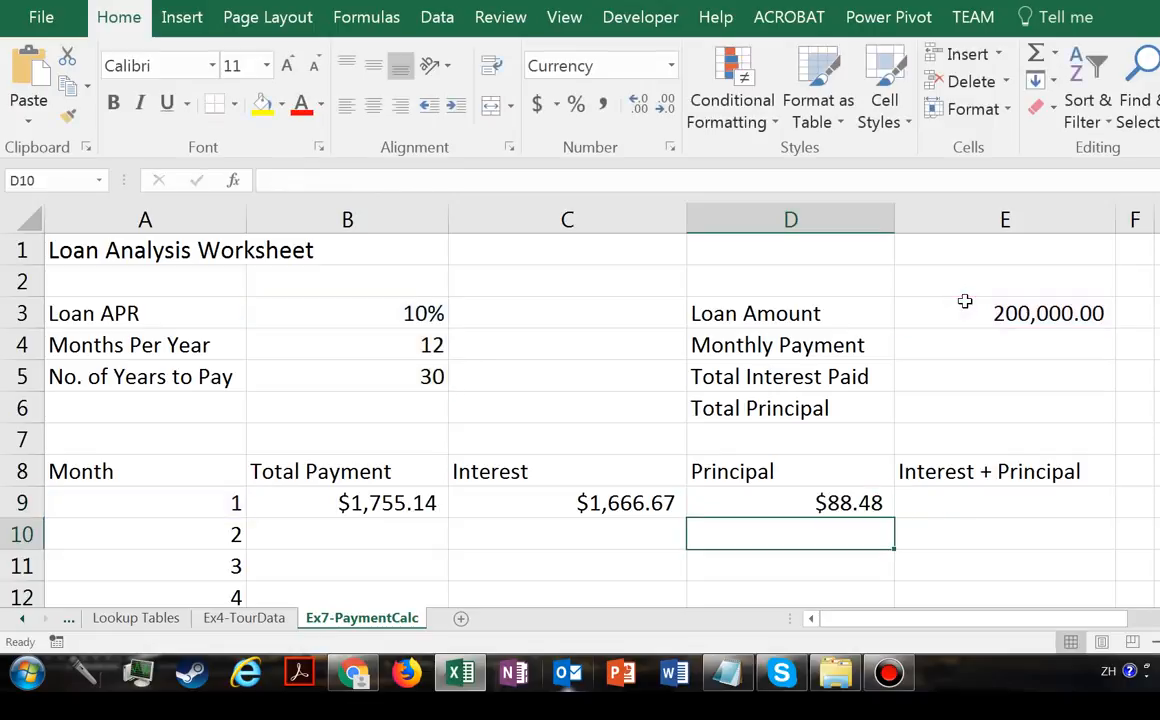
click(845, 507)
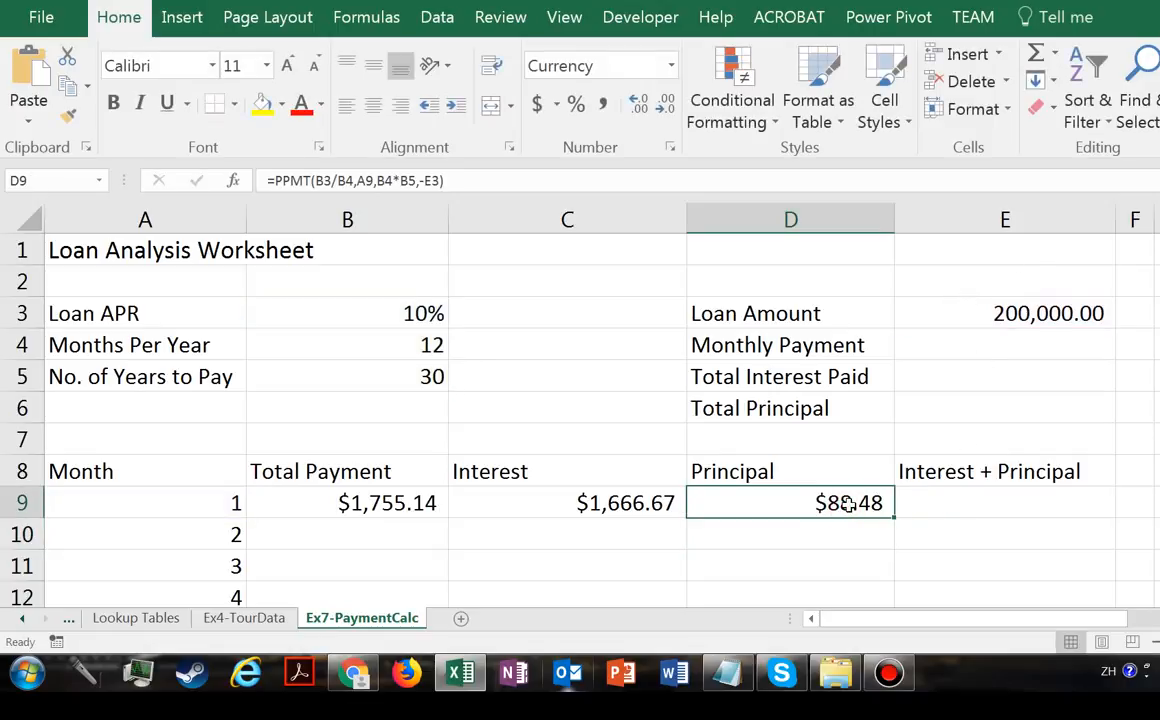
Enter the formula =C9+D9 in the month 1 Interest + Principal cell E9.
click(1009, 497)
text(=)
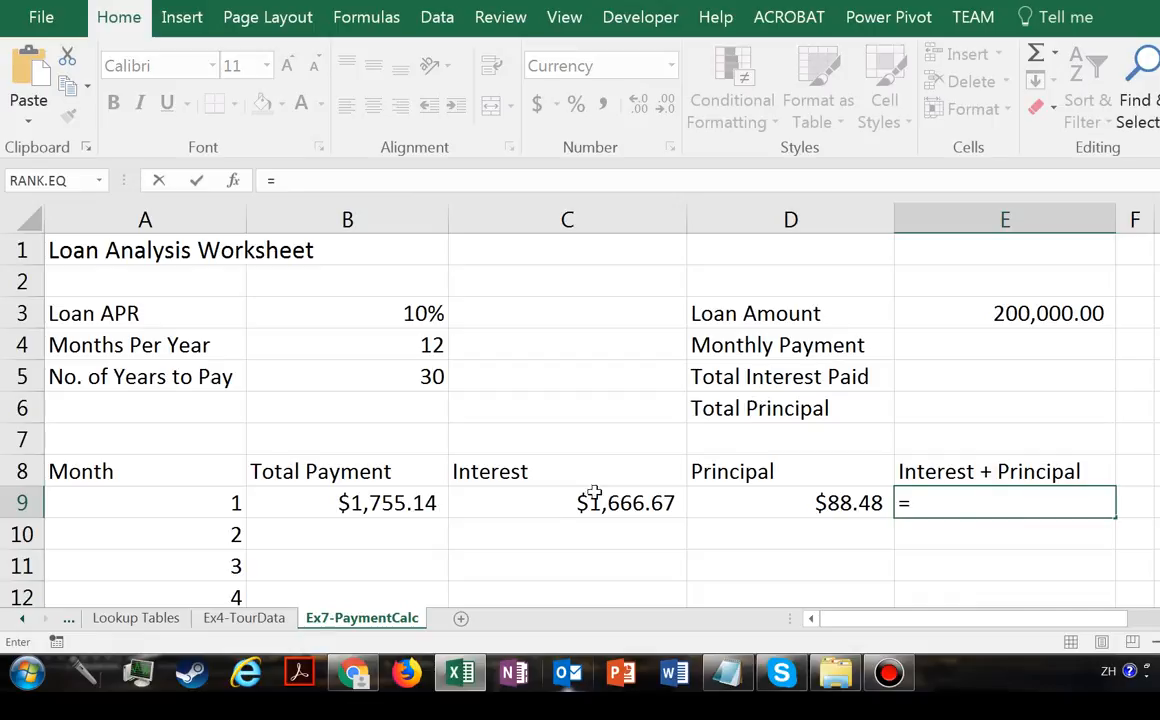
click(510, 500)
text(+)
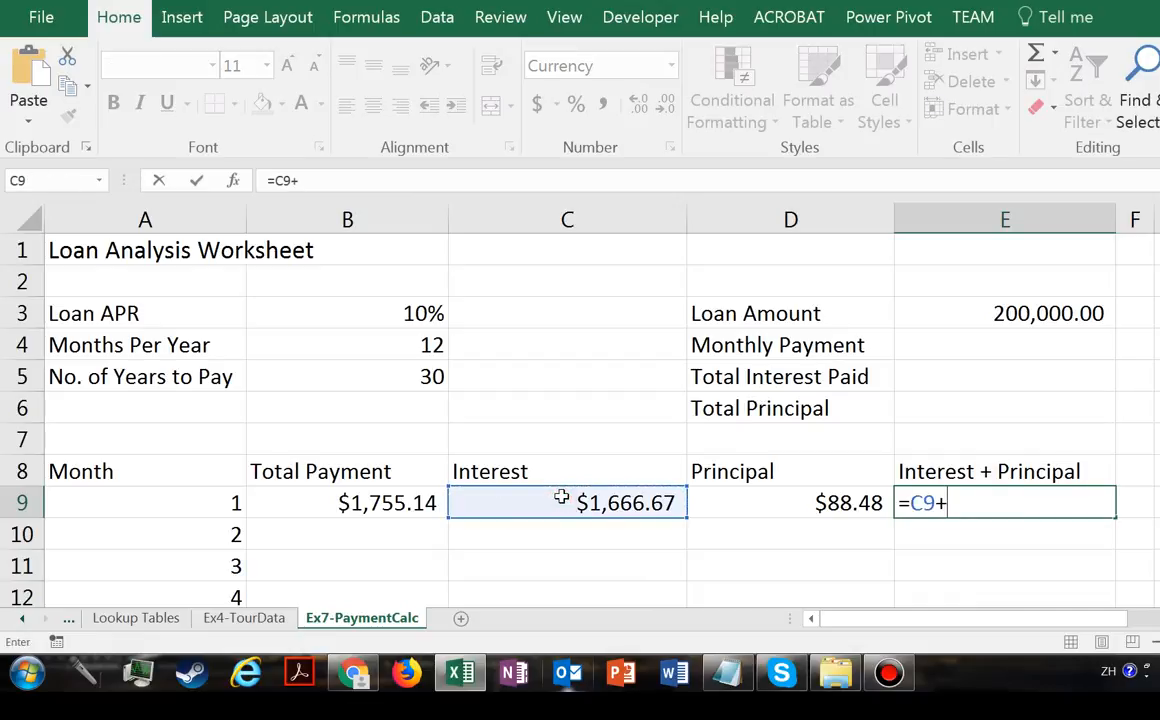
click(781, 503)
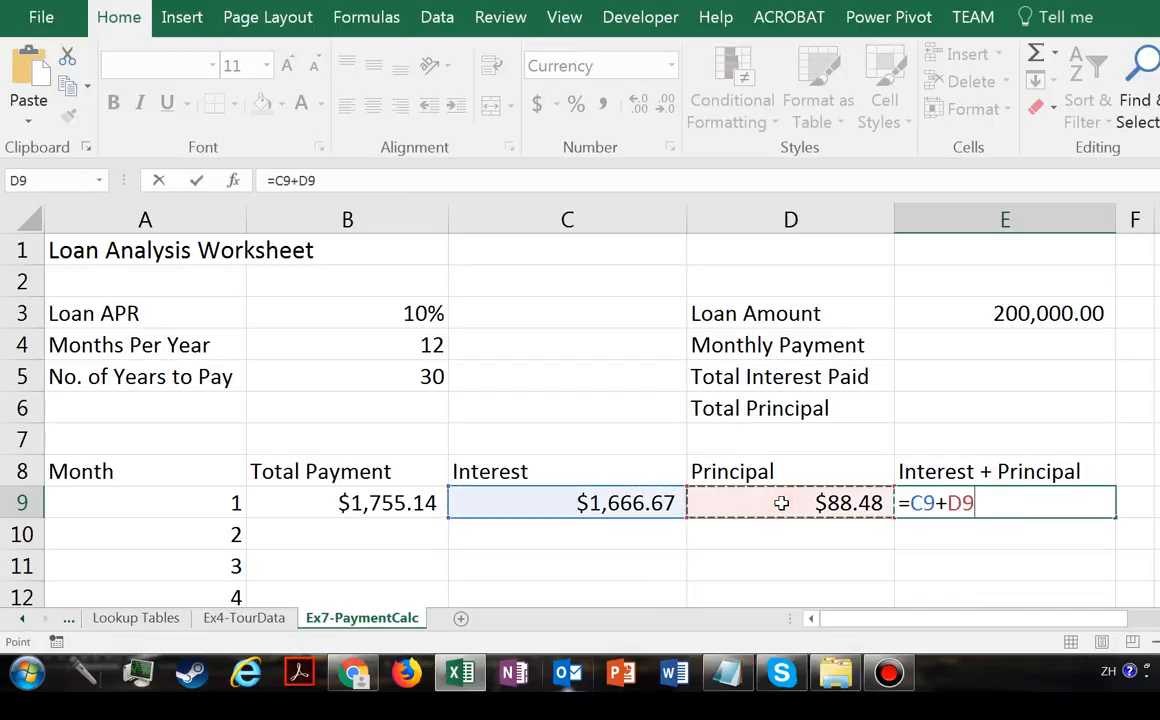
key(Return)
click(1078, 503)
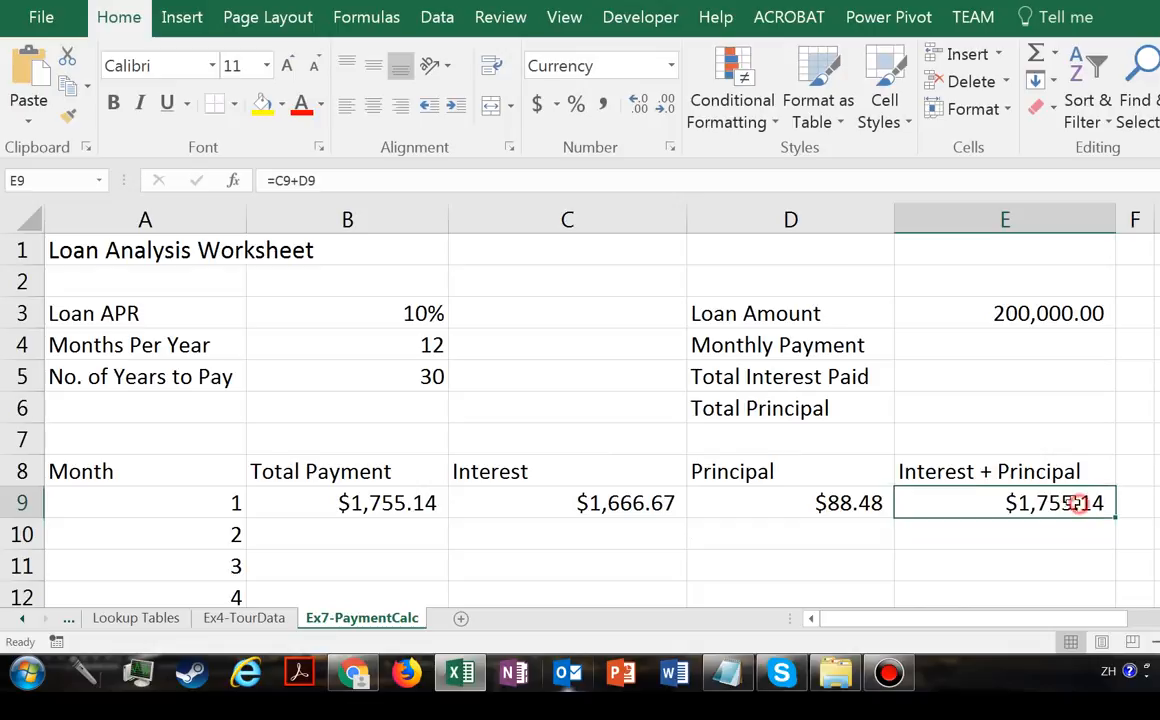
Make the rate references absolute in the B9 PMT formula, as $B$3/$B$4.
click(401, 500)
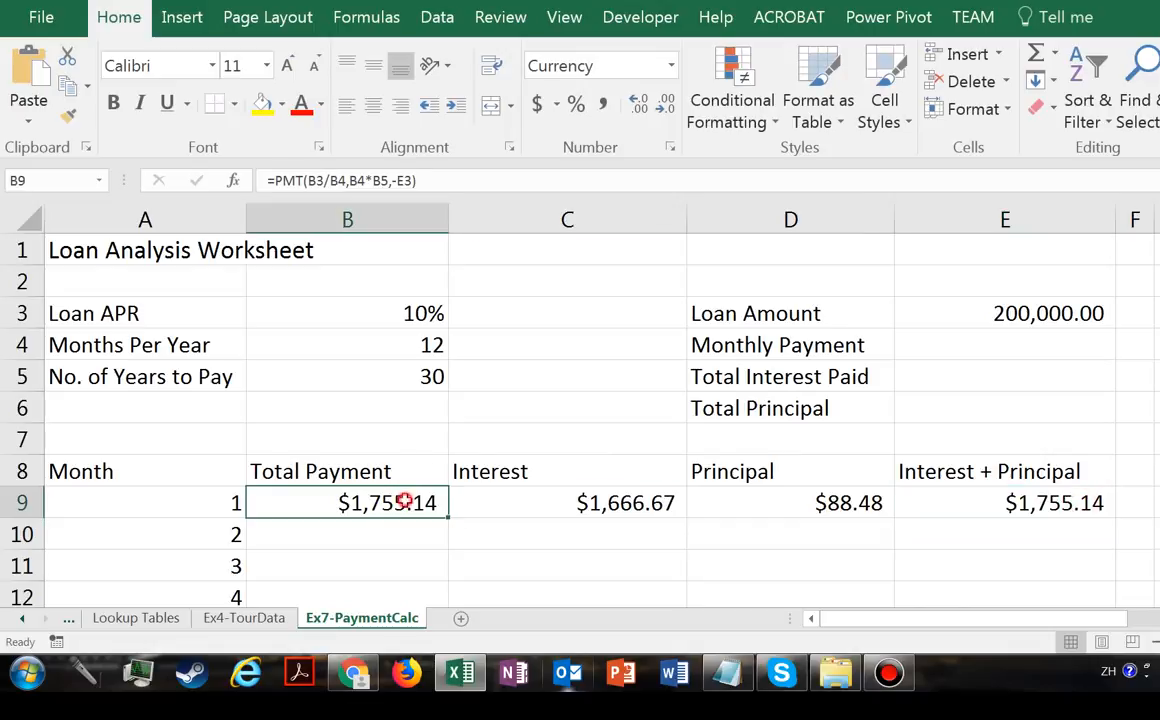
double_click(335, 502)
click(325, 502)
key(F4)
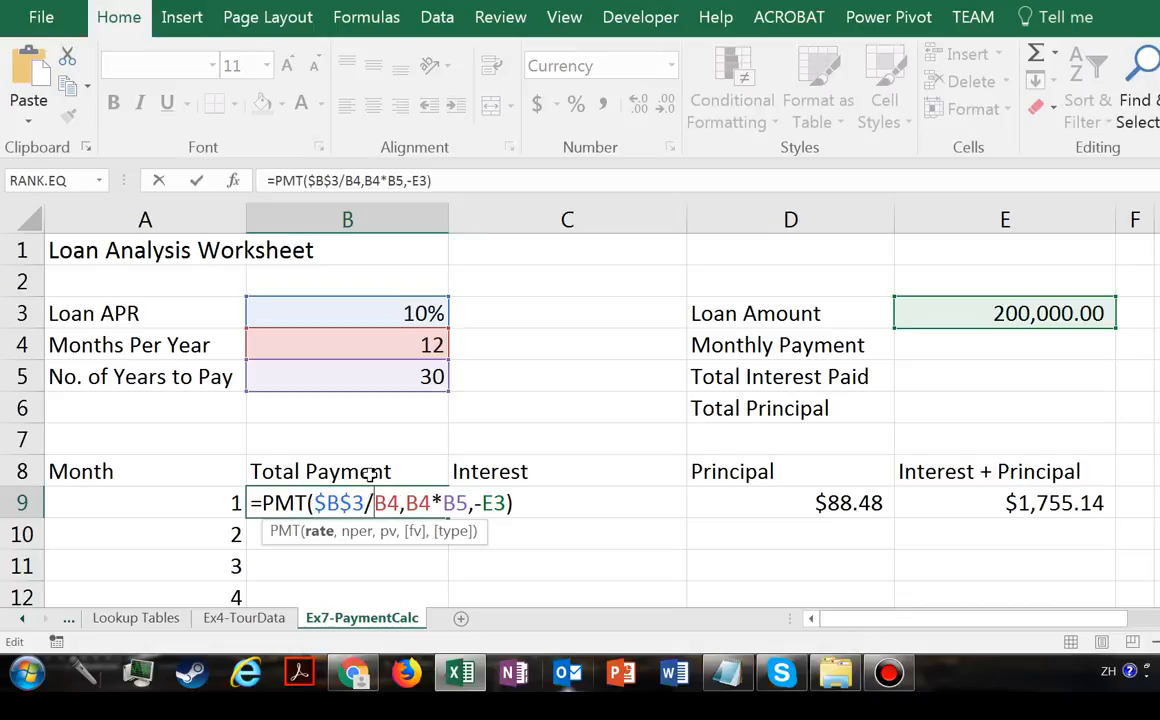
key(Right)
key(F4)
Make the remaining B9 PMT references absolute, with $B$4*$B$5 for the periods and -$E$3 for the present value.
key(Right)
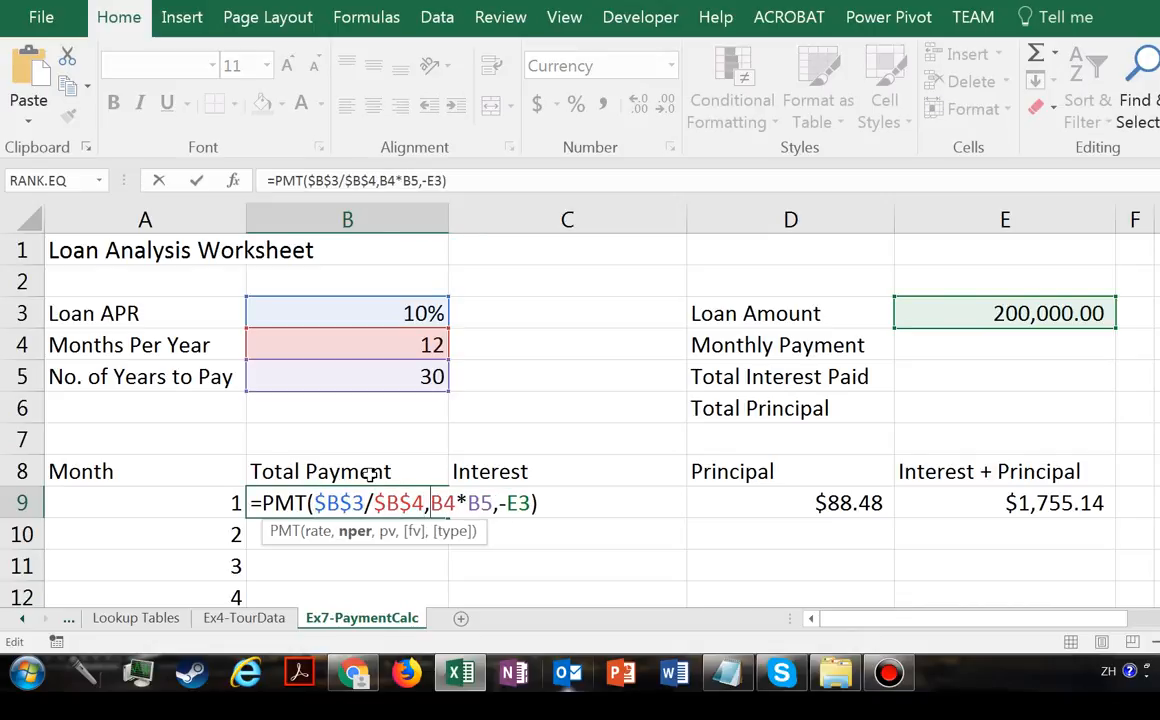
key(F4)
key(Right)
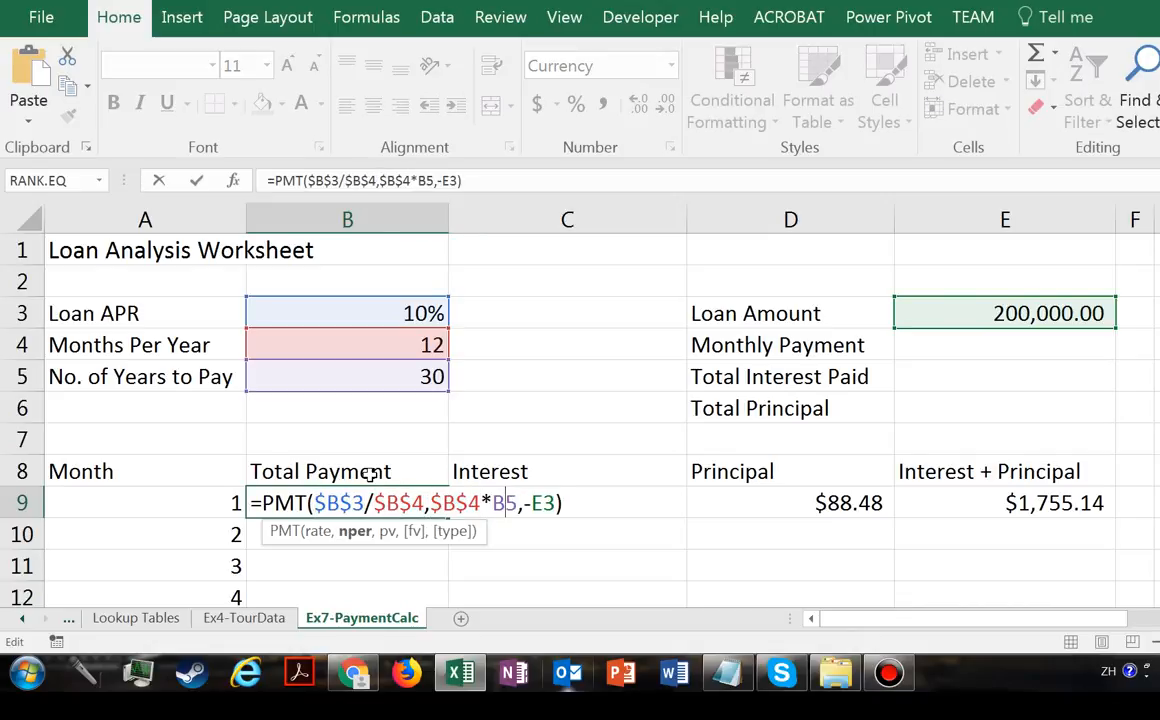
key(F4)
key(Right)
key(Right)
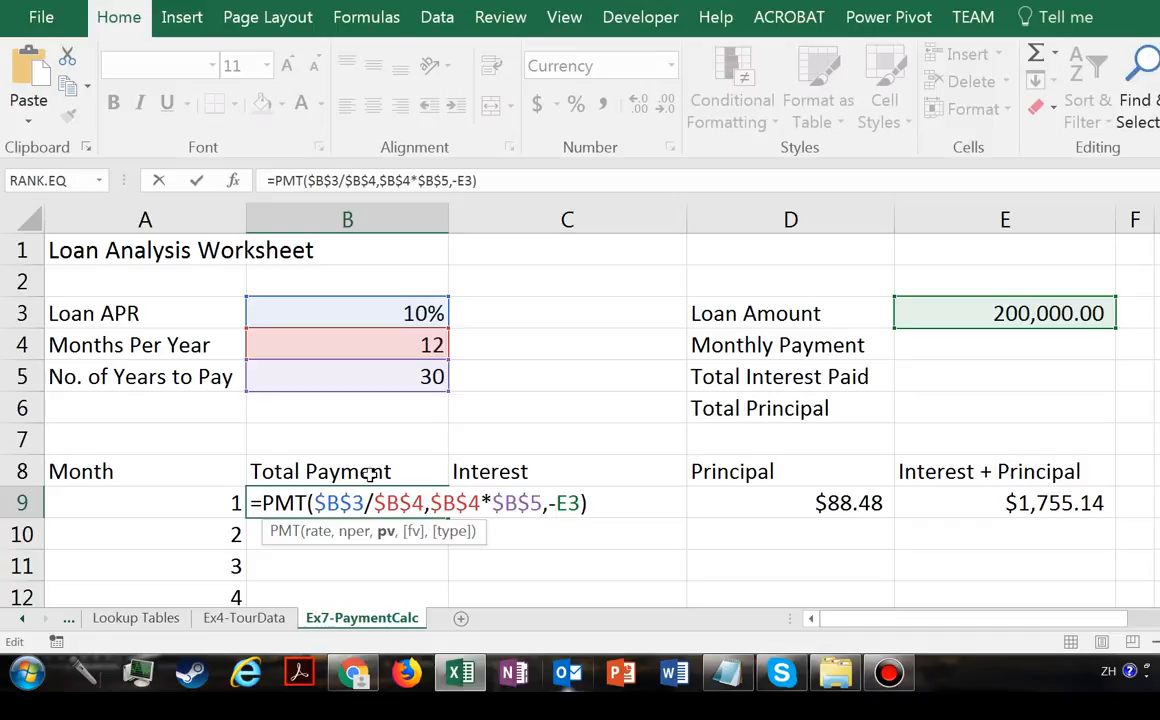
key(F4)
key(ctrl+Return)
Make the rate references absolute in the C9 IPMT formula, as $B$3/$B$4.
key(Right)
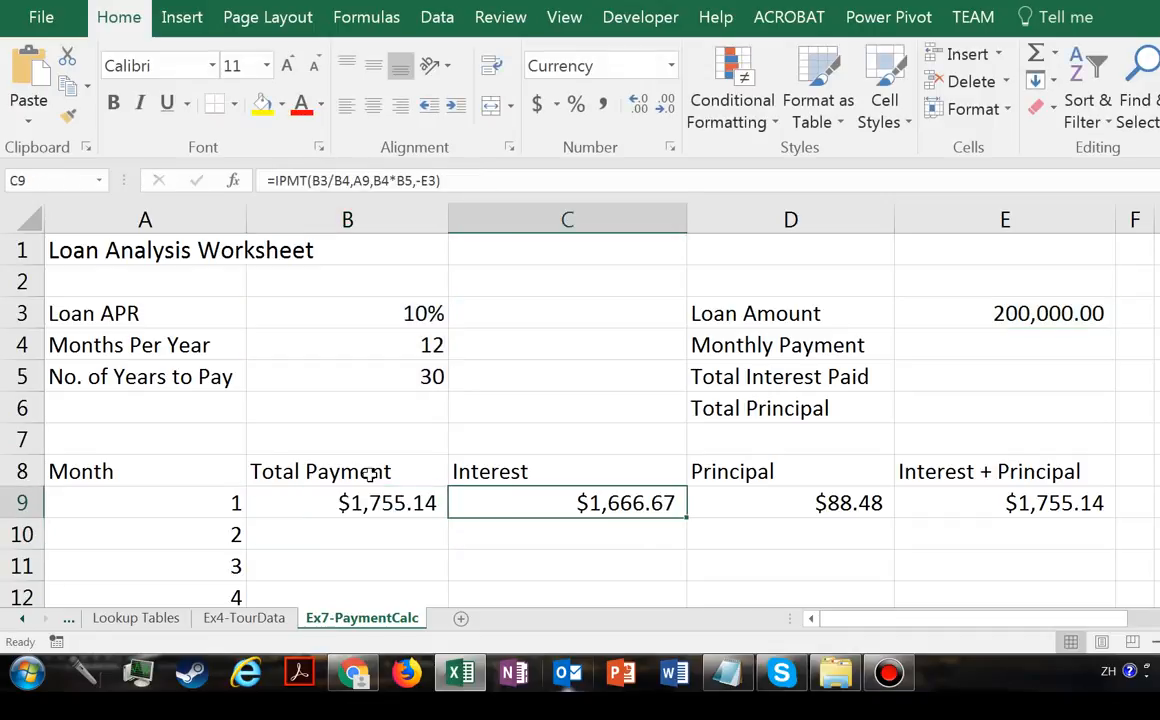
double_click(540, 499)
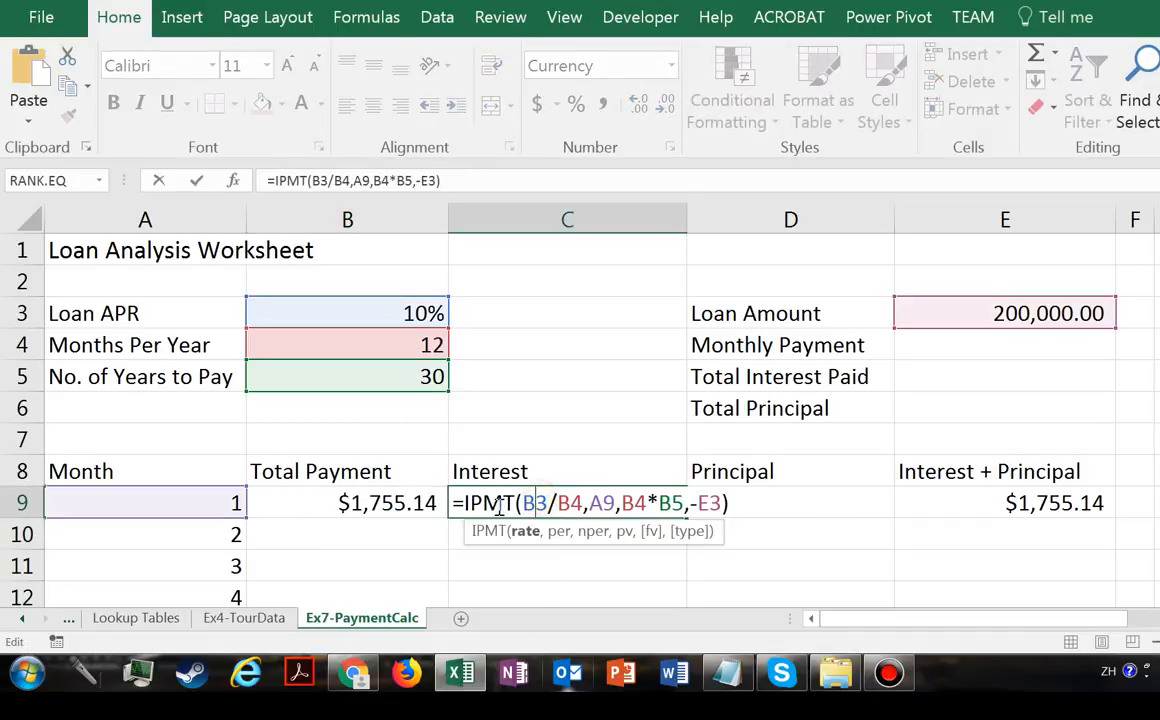
key(F4)
key(Right)
key(Right)
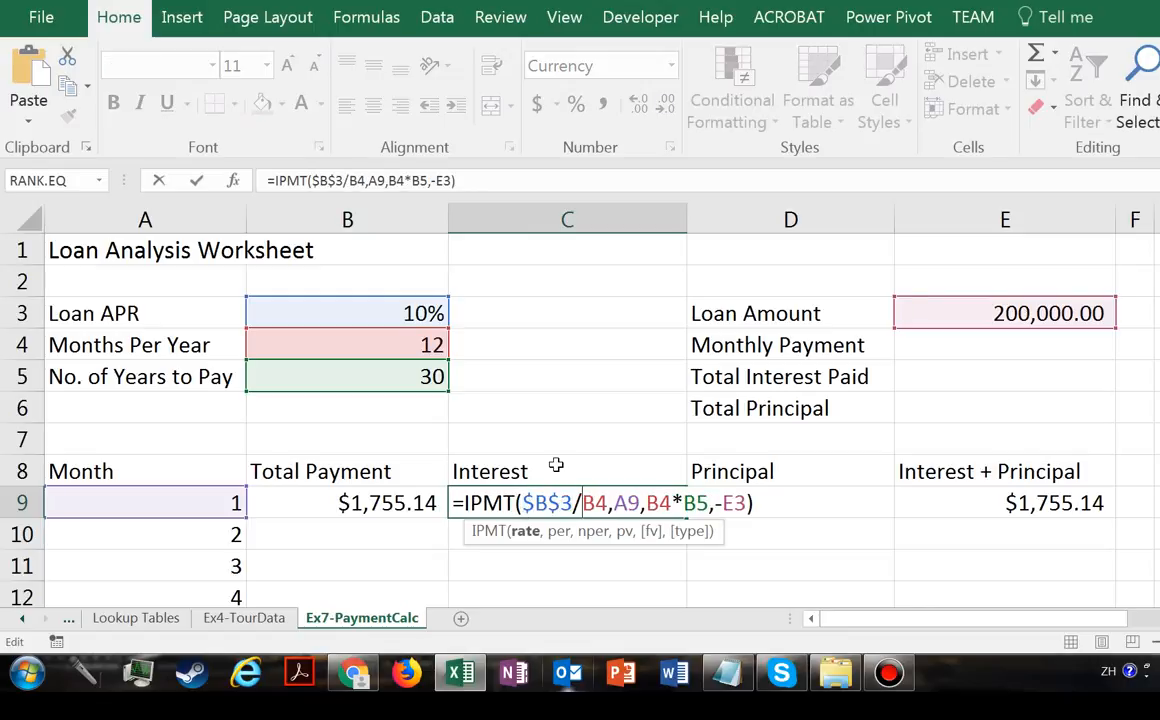
key(F4)
Keep A9 relative in the C9 IPMT formula and make the other references absolute, as $B$4*$B$5 and -$E$3.
key(Right)
key(Right)
key(Right)
key(Right)
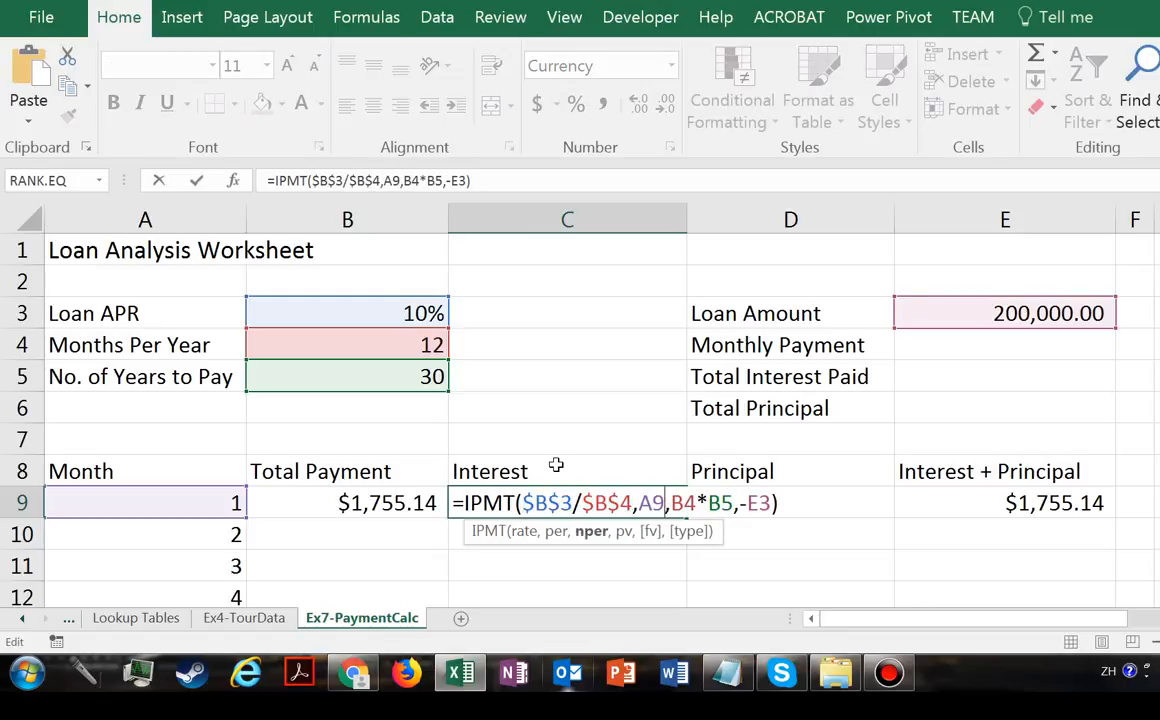
key(Right)
key(F4)
key(Right)
key(Right)
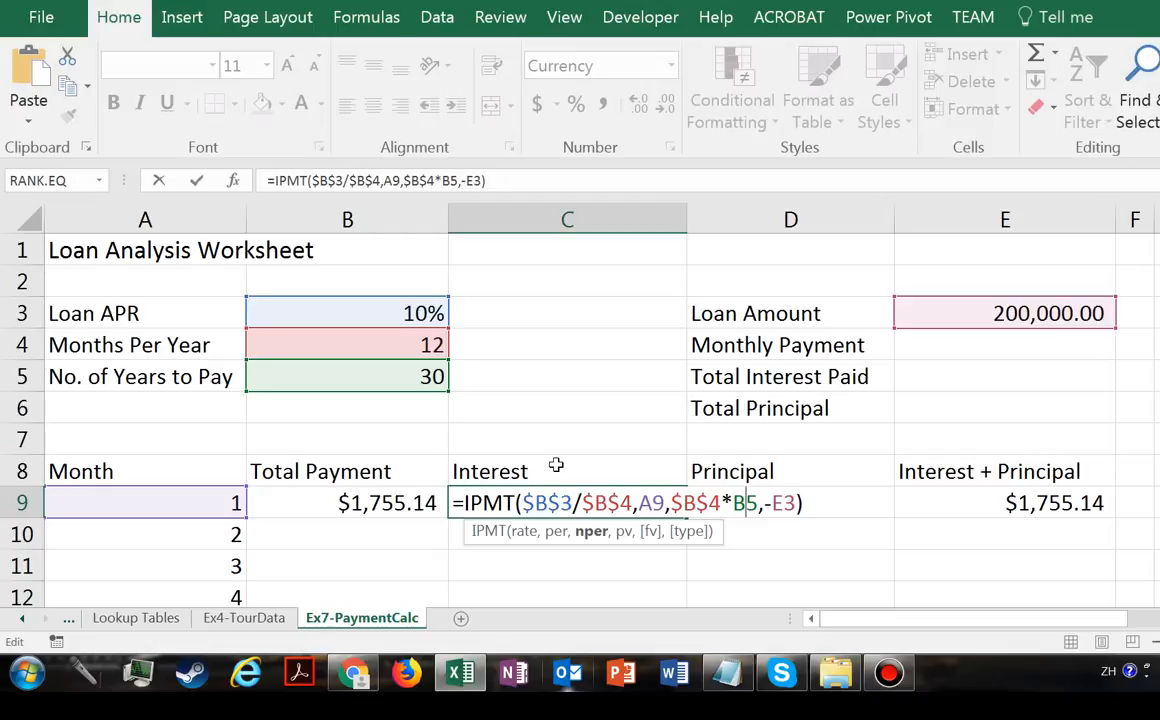
key(F4)
key(Right)
key(Right)
key(Right)
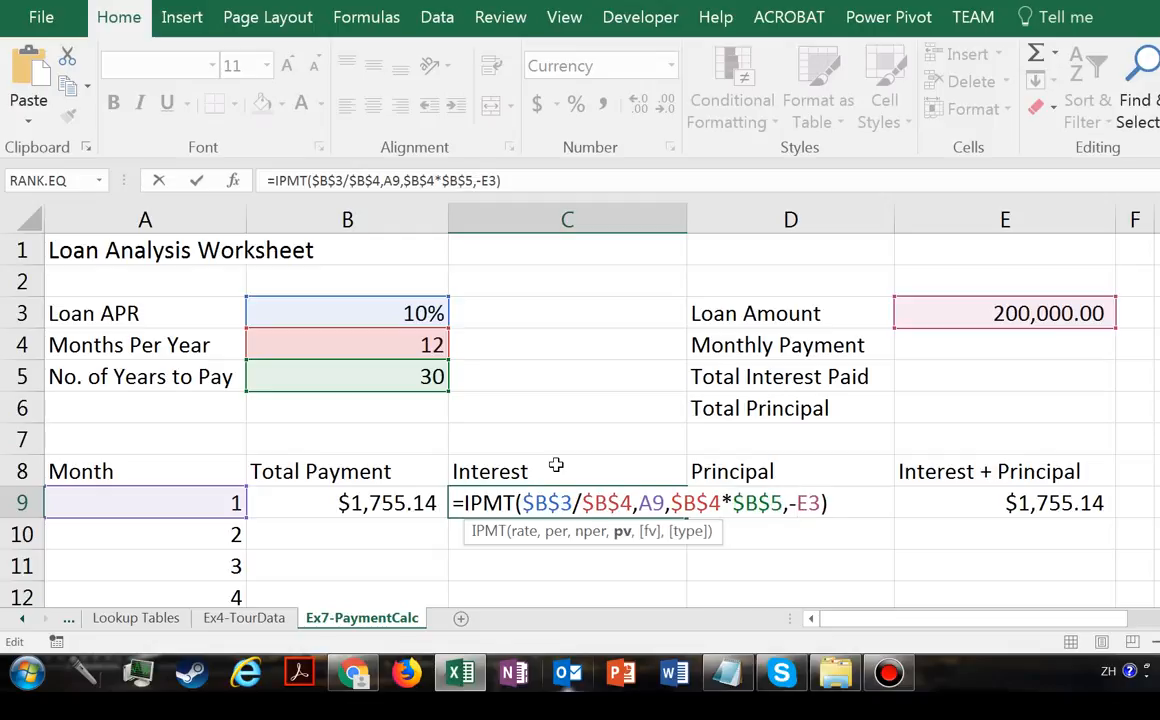
key(F4)
key(Return)
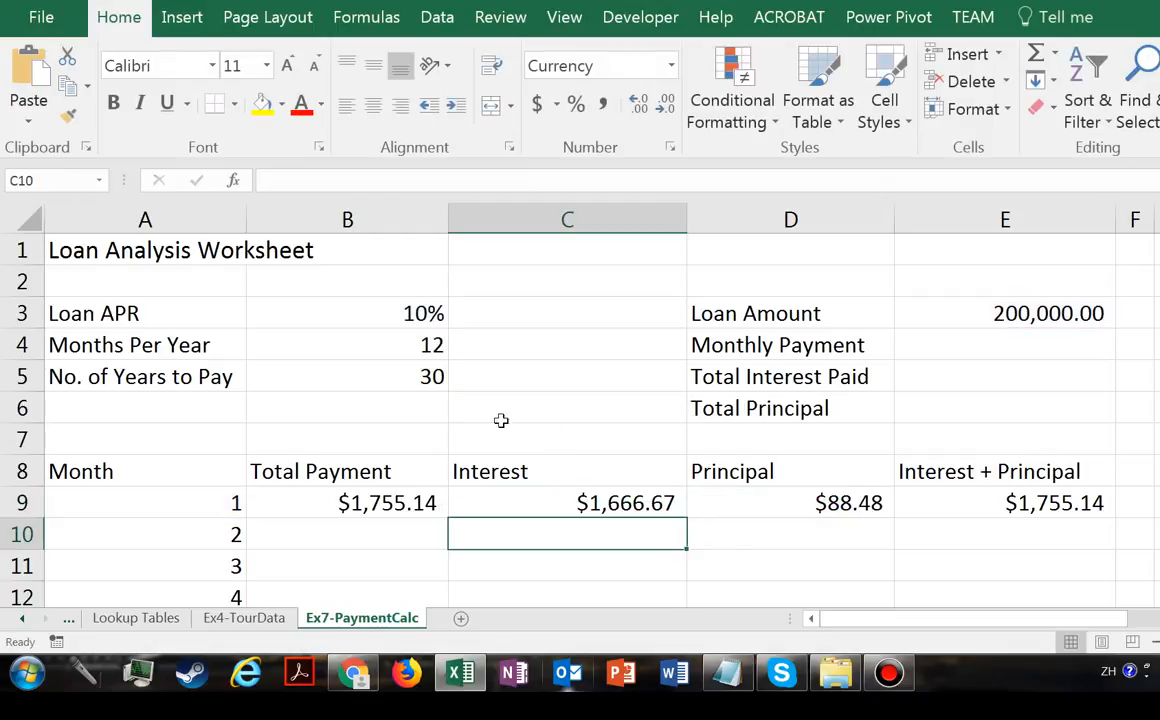
Make the rate references absolute in the D9 PPMT formula, as $B$3/$B$4.
click(779, 505)
double_click(779, 505)
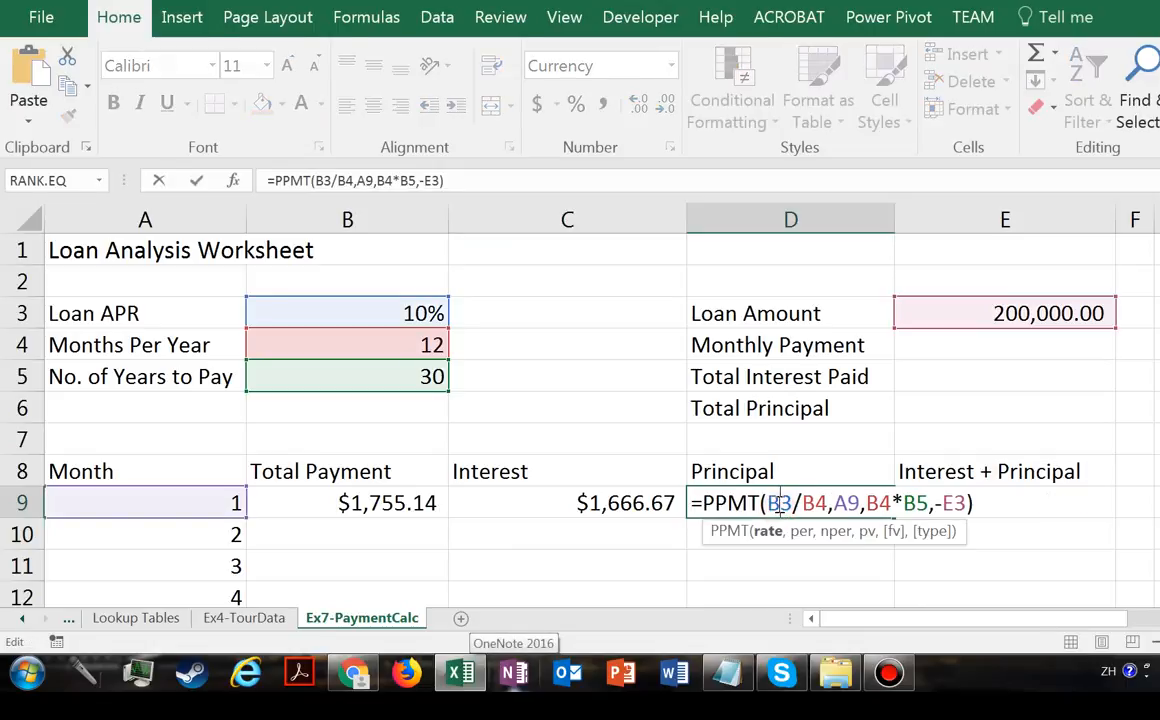
key(F4)
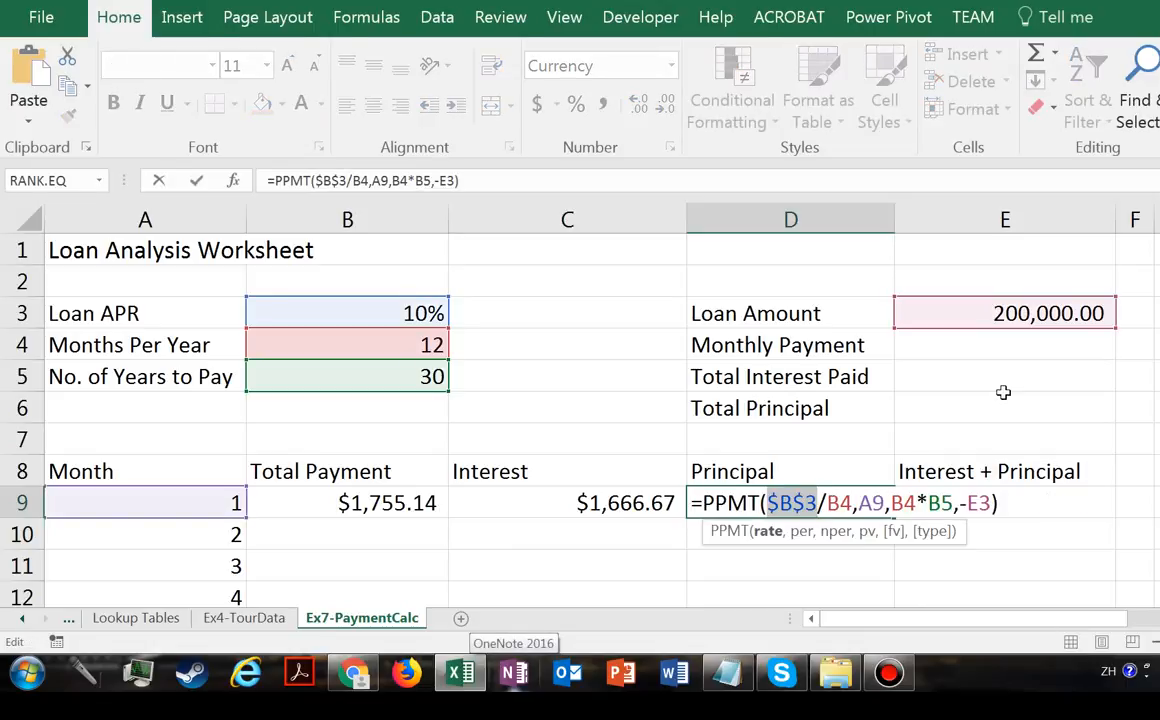
key(Right)
key(Right)
key(F4)
Keep A9 relative in the D9 PPMT formula and make the number-of-periods references absolute, as $B$4*$B$5.
key(Right)
key(Right)
key(Right)
key(Right)
key(Right)
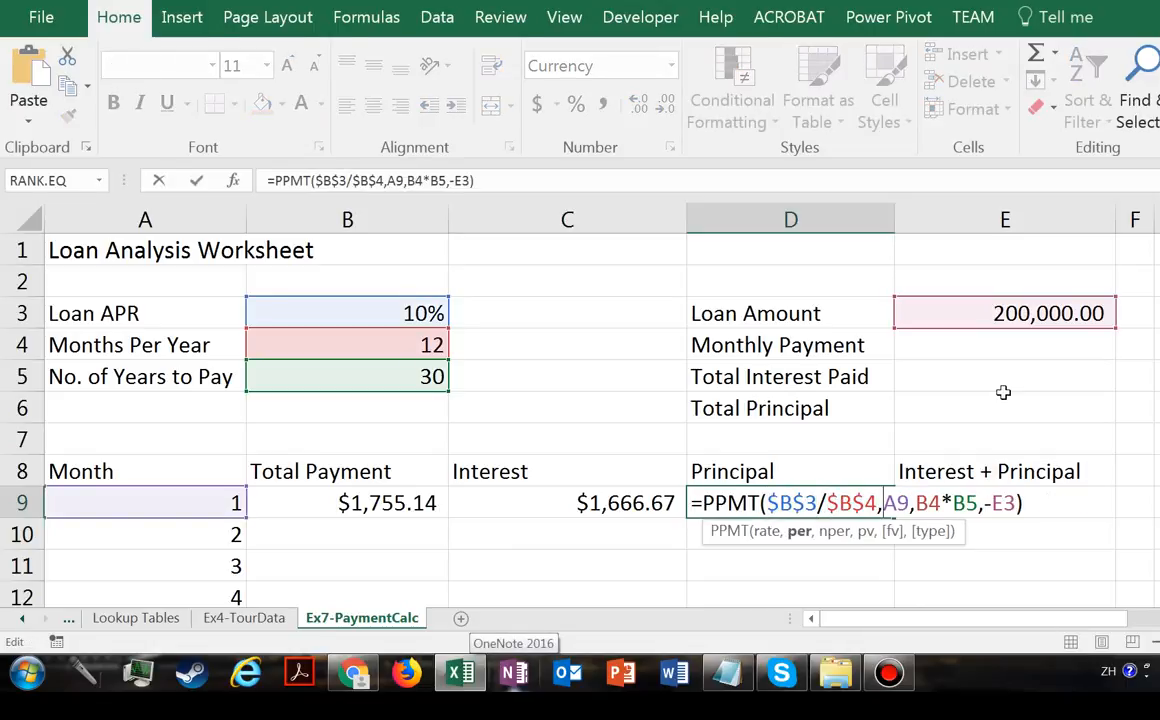
key(F4)
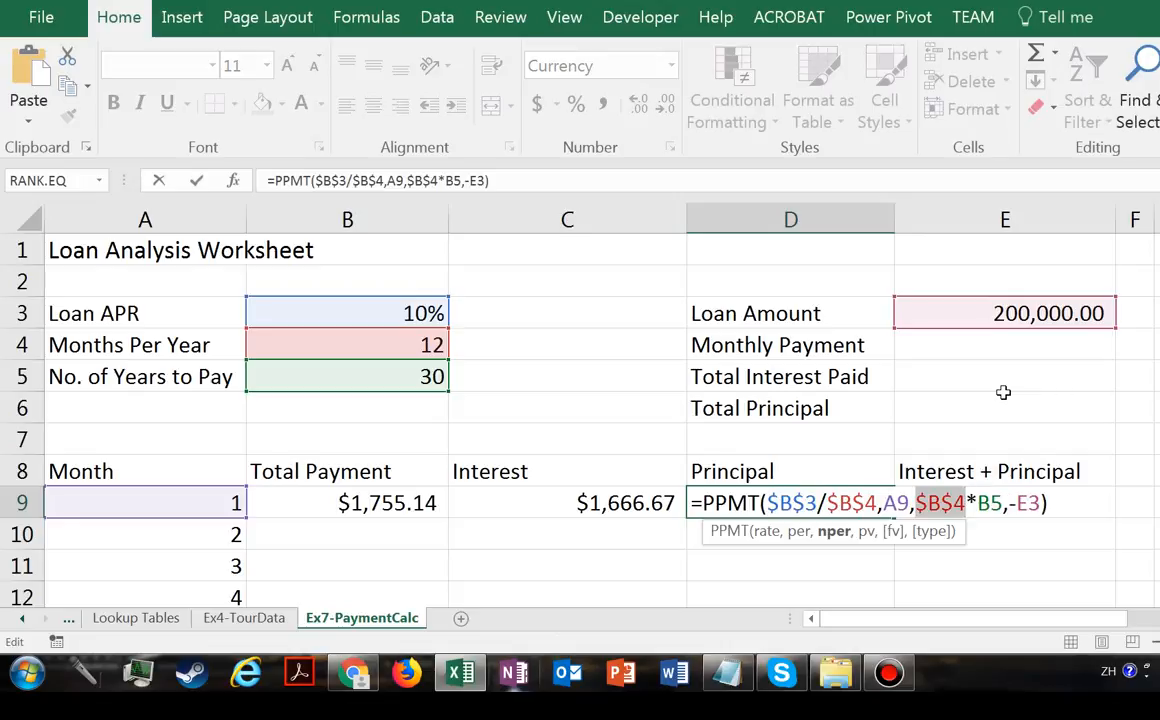
key(Right)
key(Right)
key(Right)
key(F4)
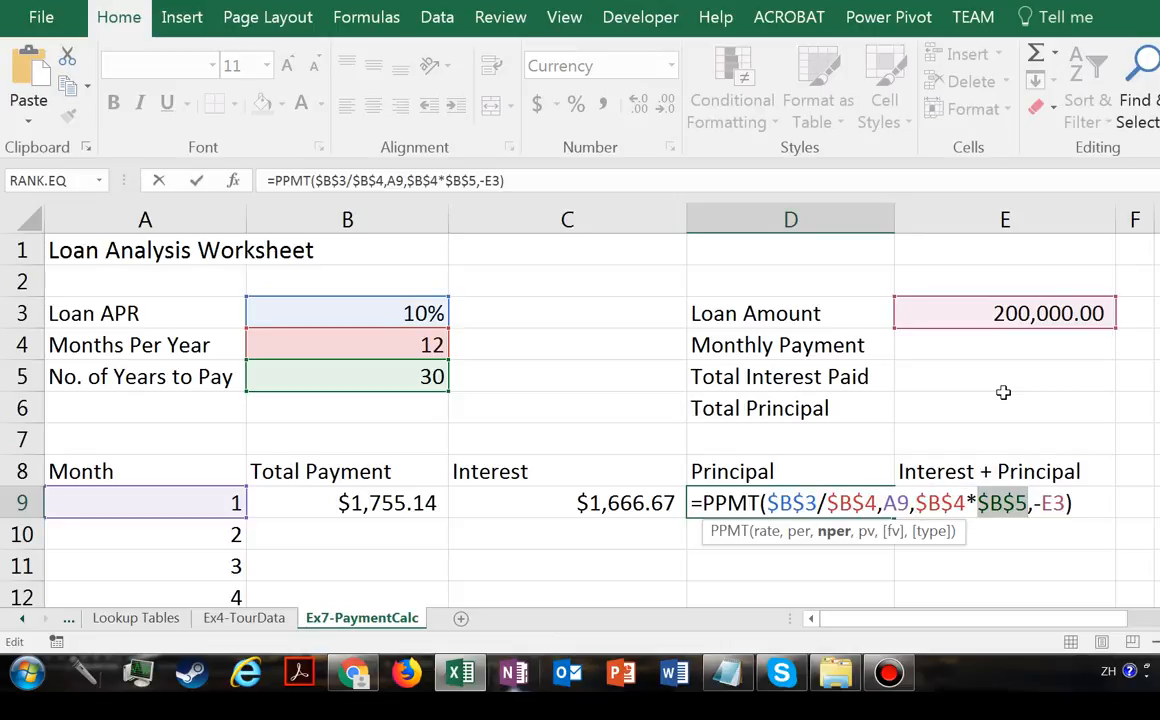
Make the present value reference absolute in the D9 PPMT formula, as -$E$3, and enter the formula.
key(Right)
key(Right)
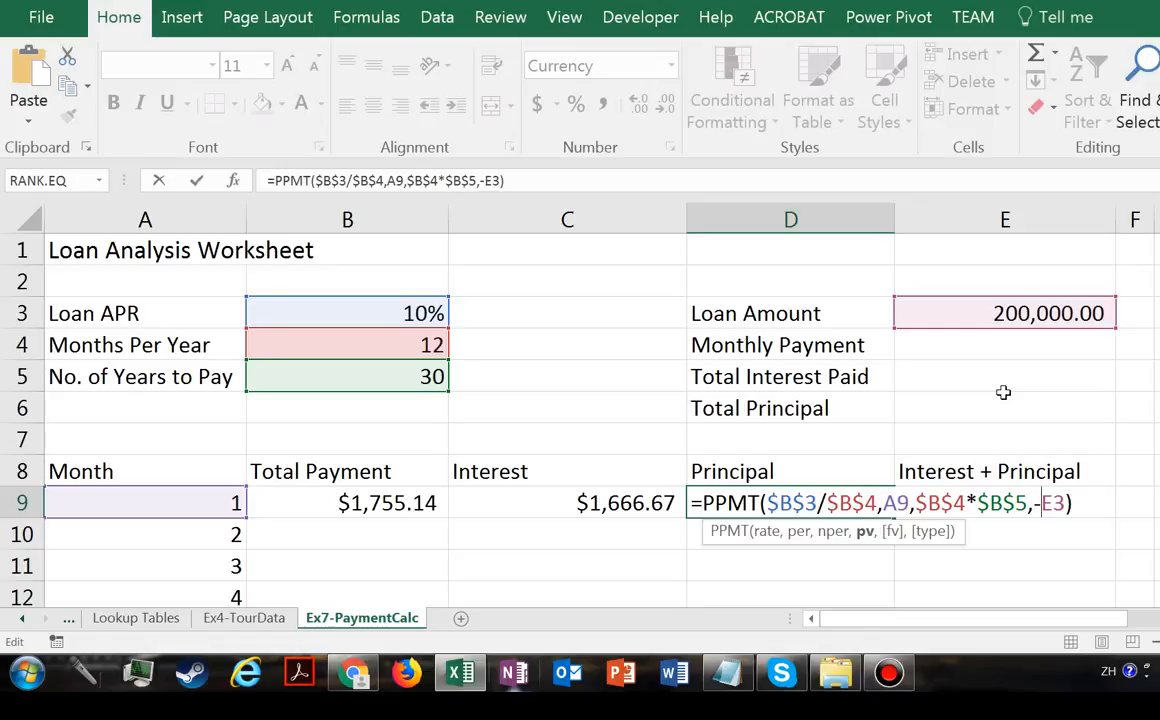
key(F4)
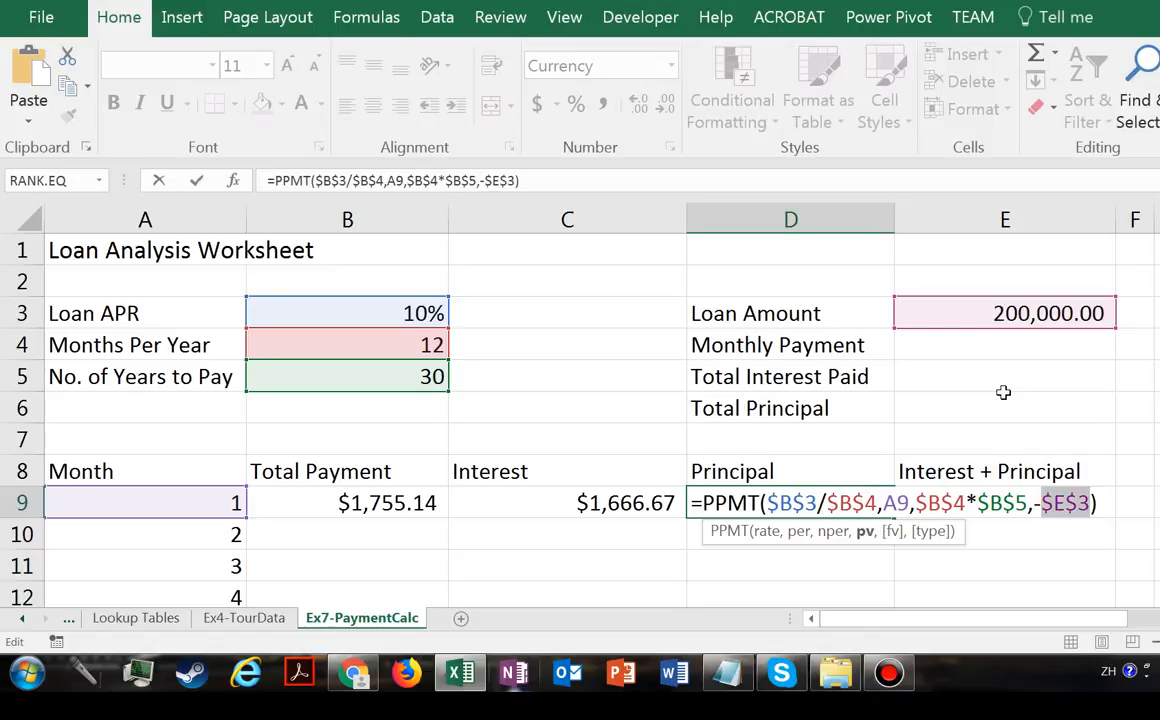
key(Return)
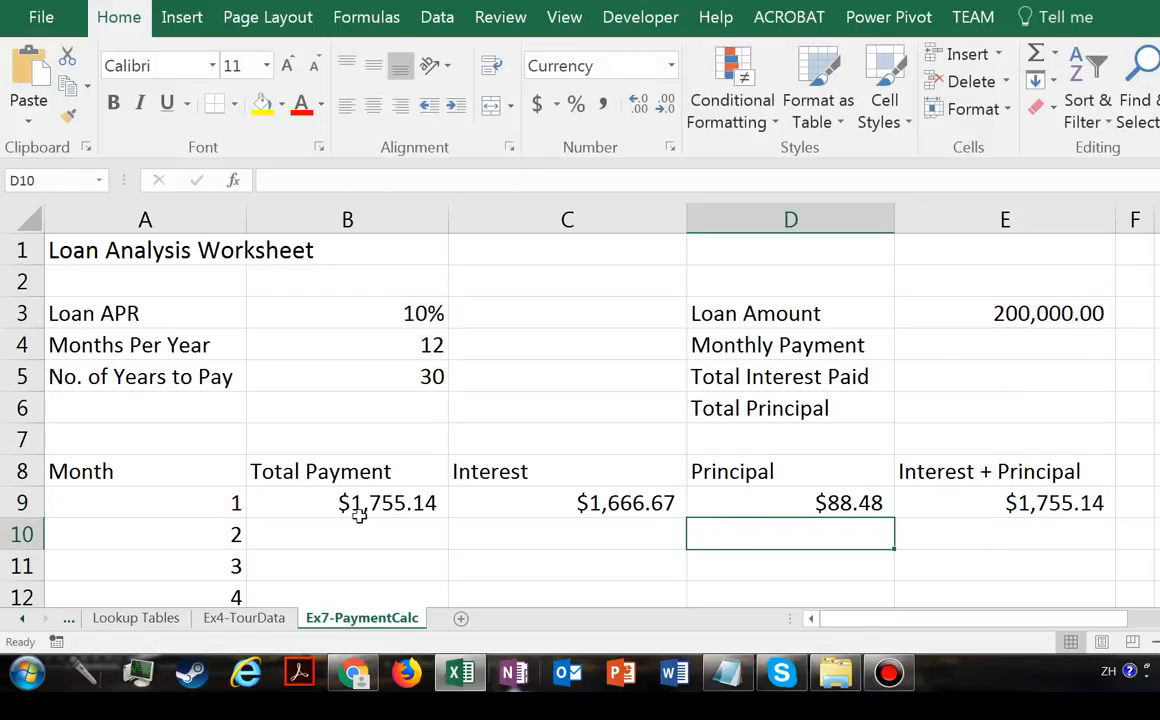
Copy the formulas in B9:E9 down through row 368, covering all 360 months.
drag(343, 507, 1000, 503)
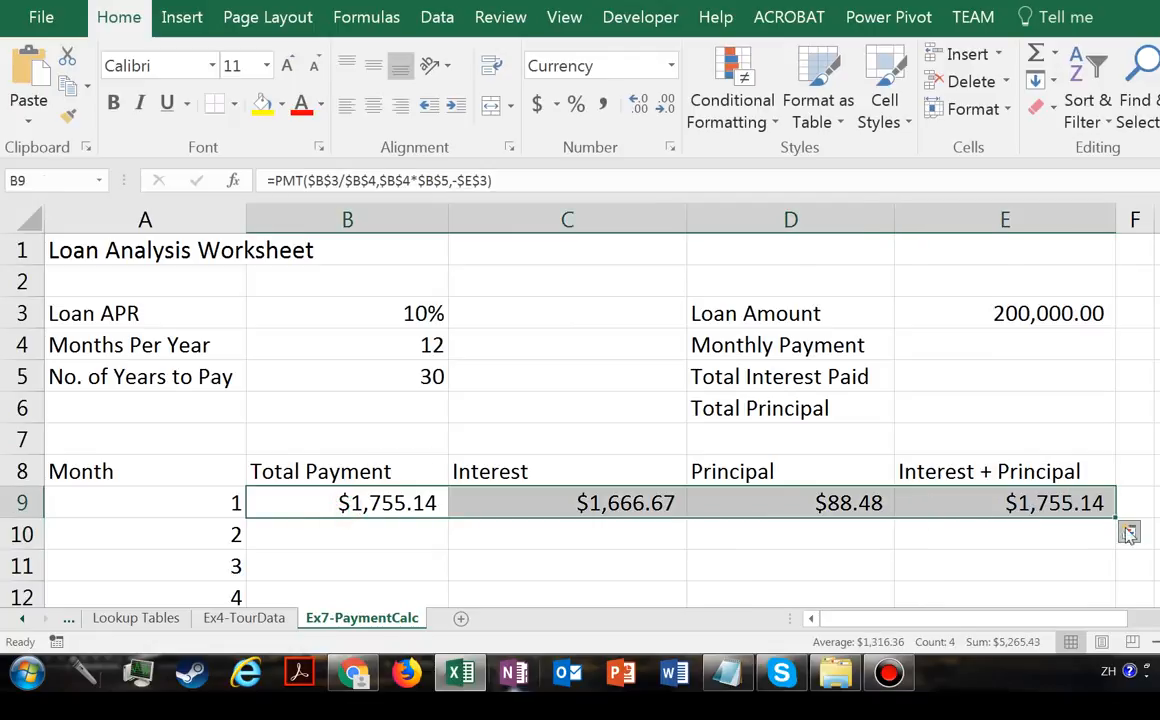
drag(1114, 517, 1108, 582)
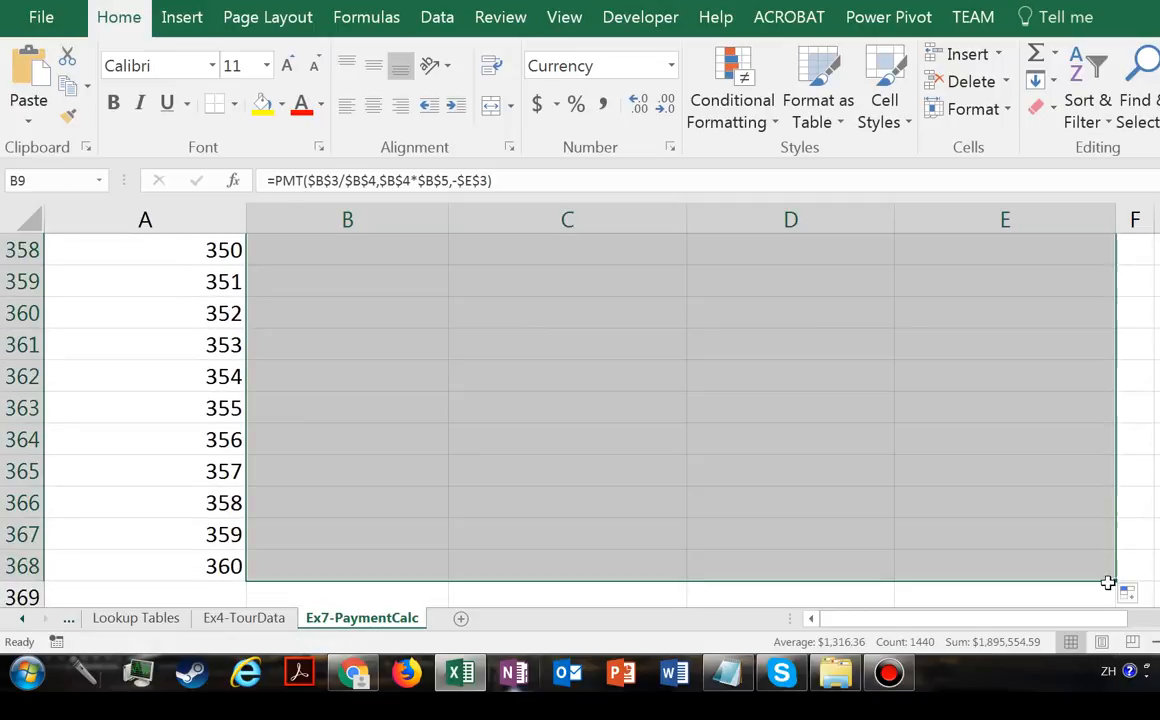
Examine the copied payment, interest, principal and interest-plus-principal formulas across the monthly rows, such as row 274.
click(331, 340)
click(362, 370)
click(412, 276)
click(397, 316)
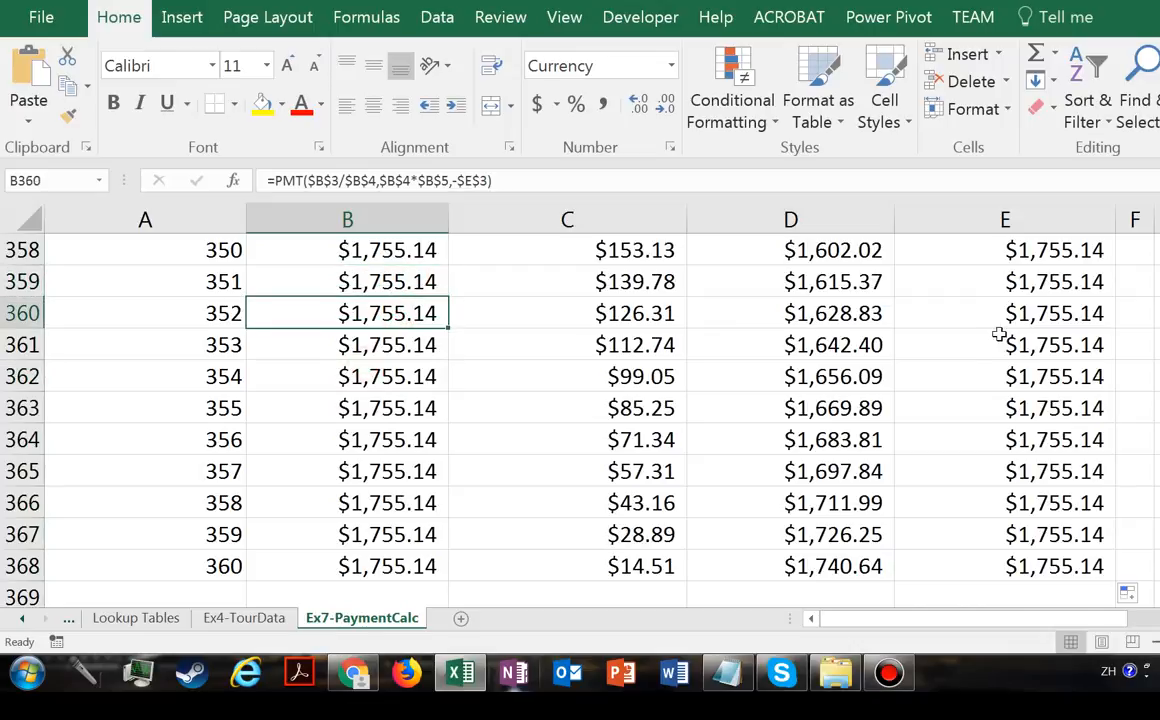
scroll(525, 400, up, 7)
scroll(873, 413, up, 20)
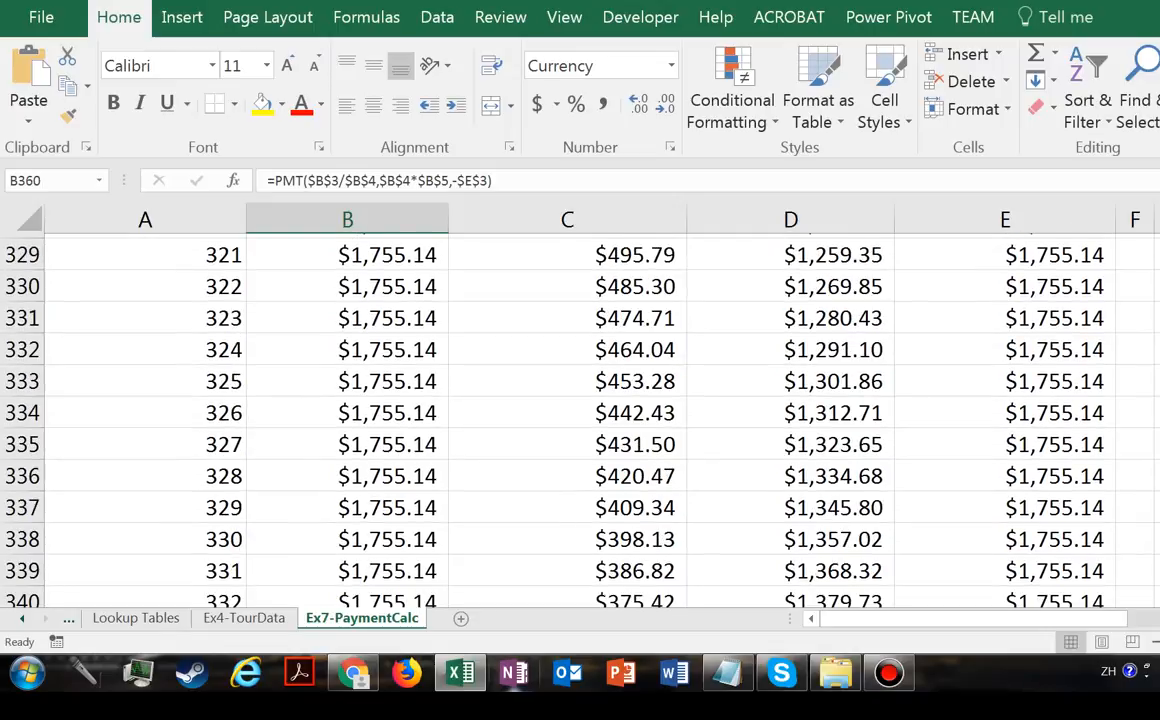
click(647, 313)
click(736, 313)
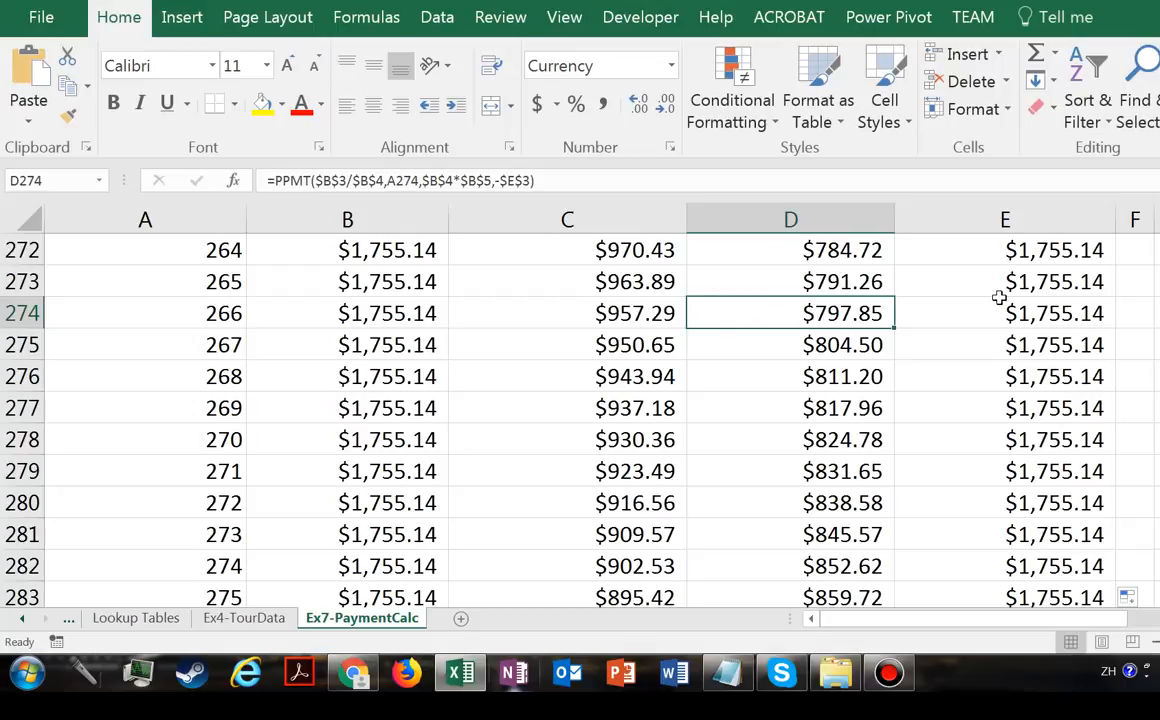
click(640, 313)
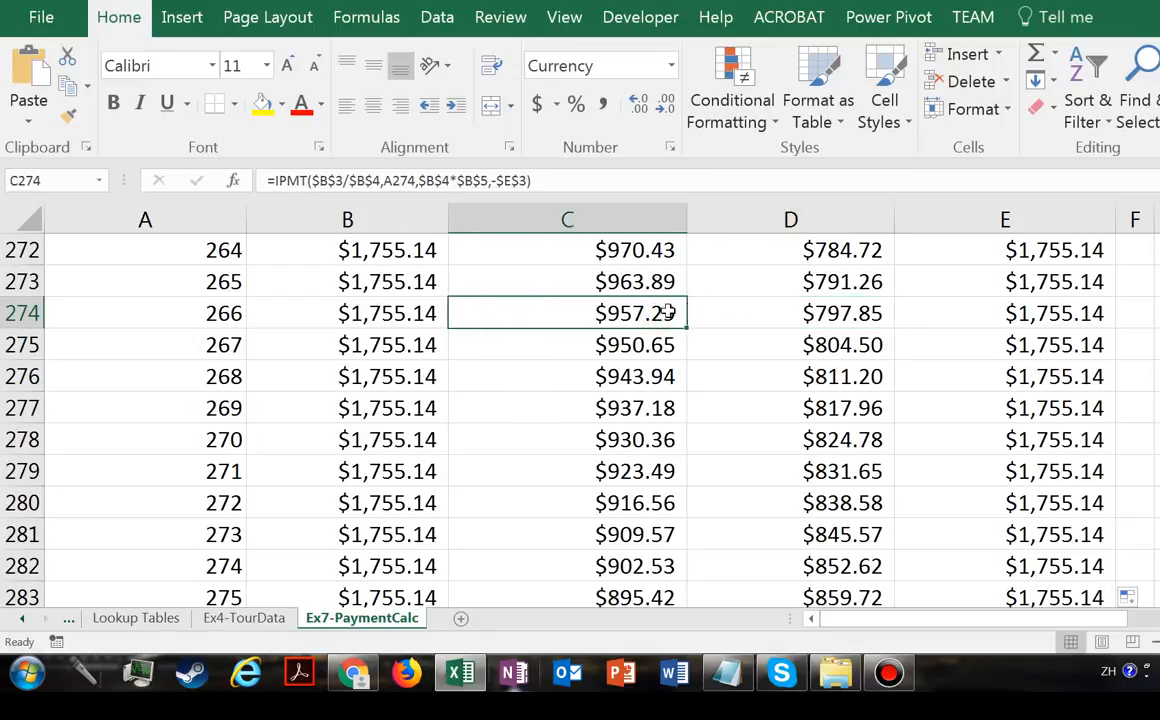
click(763, 311)
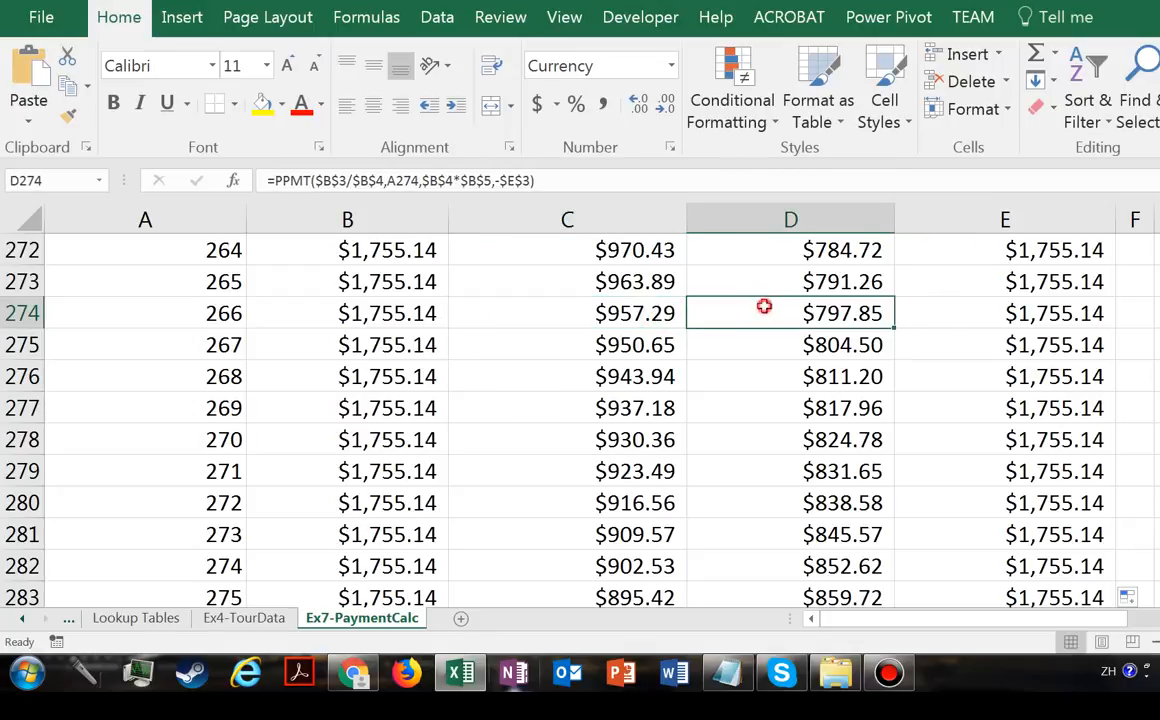
click(970, 313)
click(325, 305)
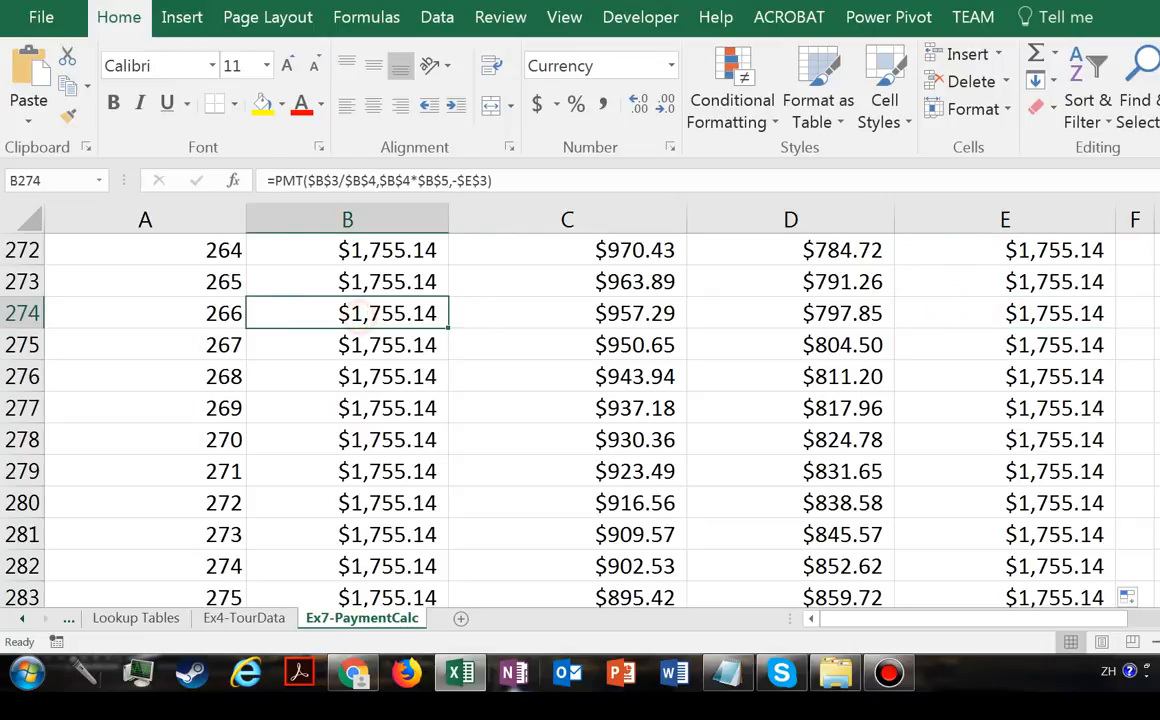
Enter =B9 in E4 as the Monthly Payment.
scroll(950, 332, up, 20)
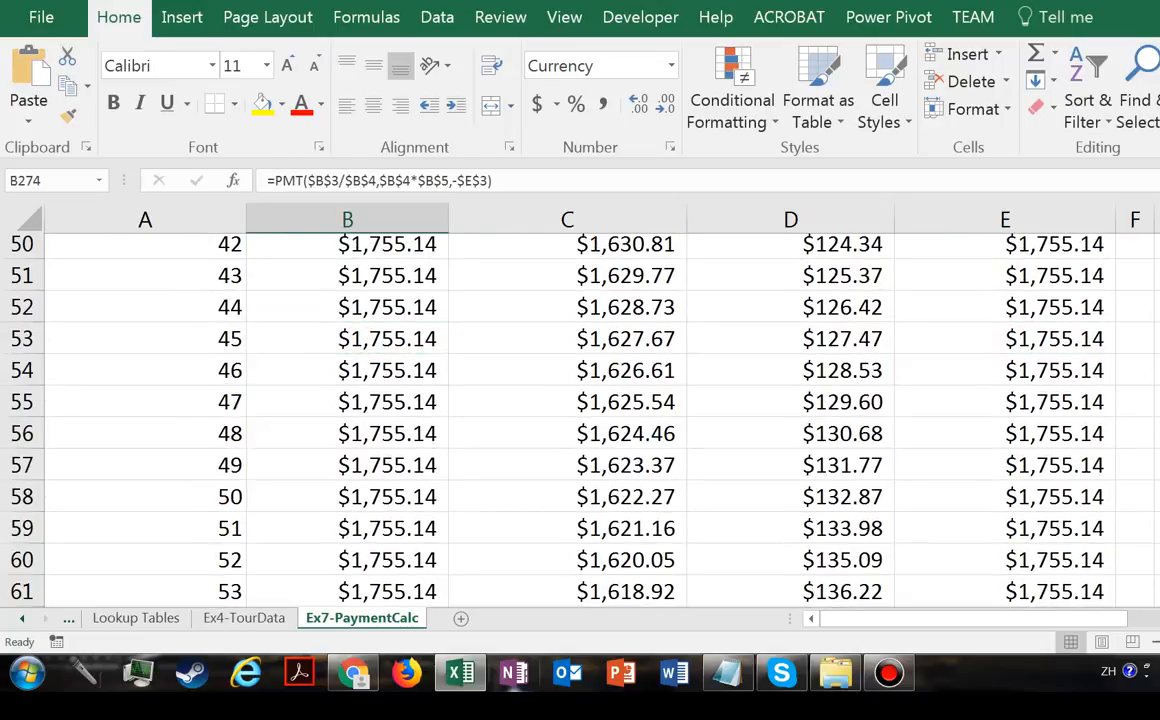
click(953, 342)
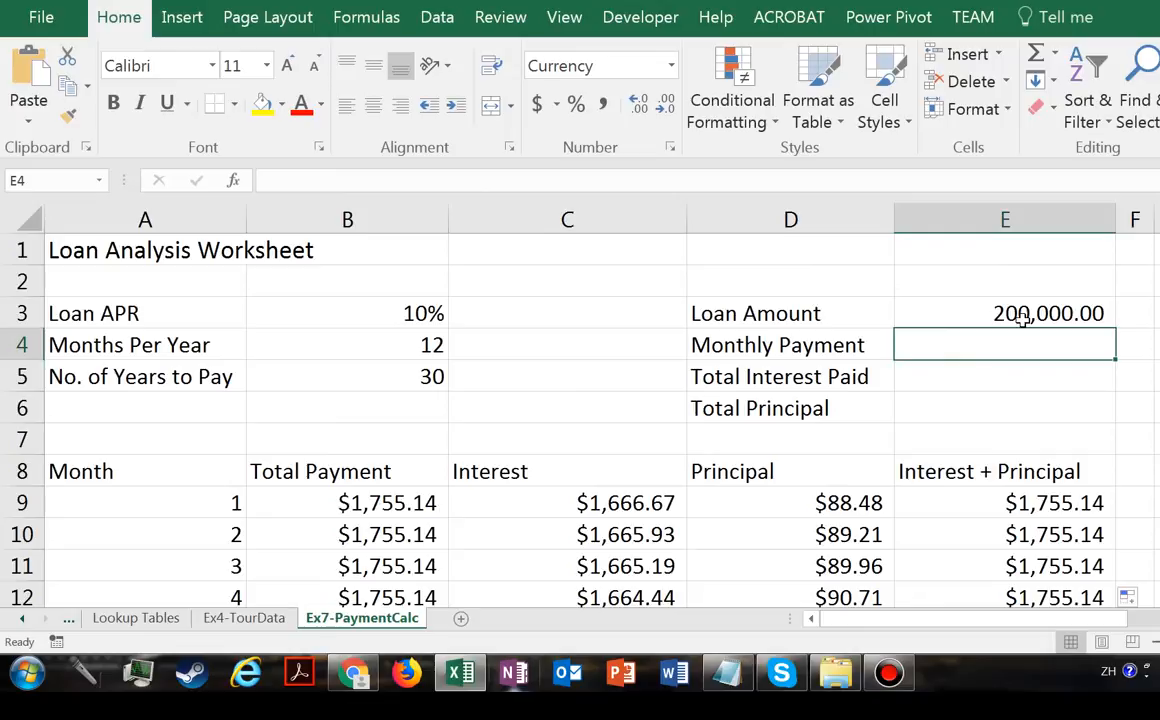
text(=)
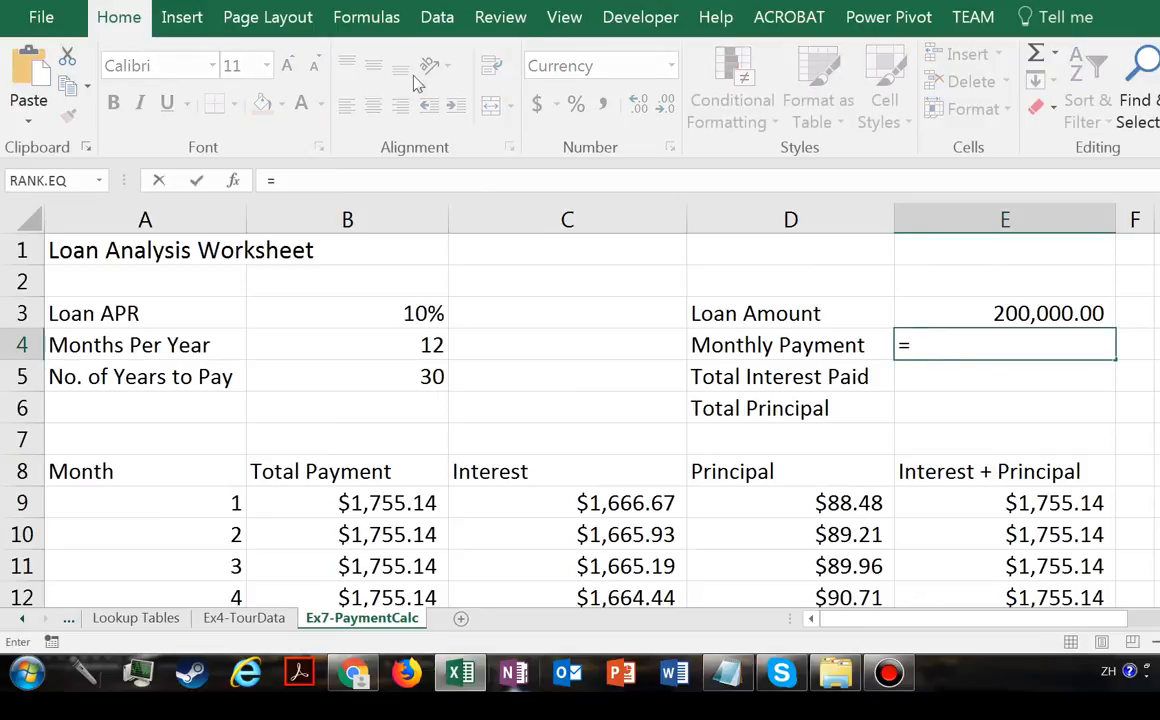
click(370, 500)
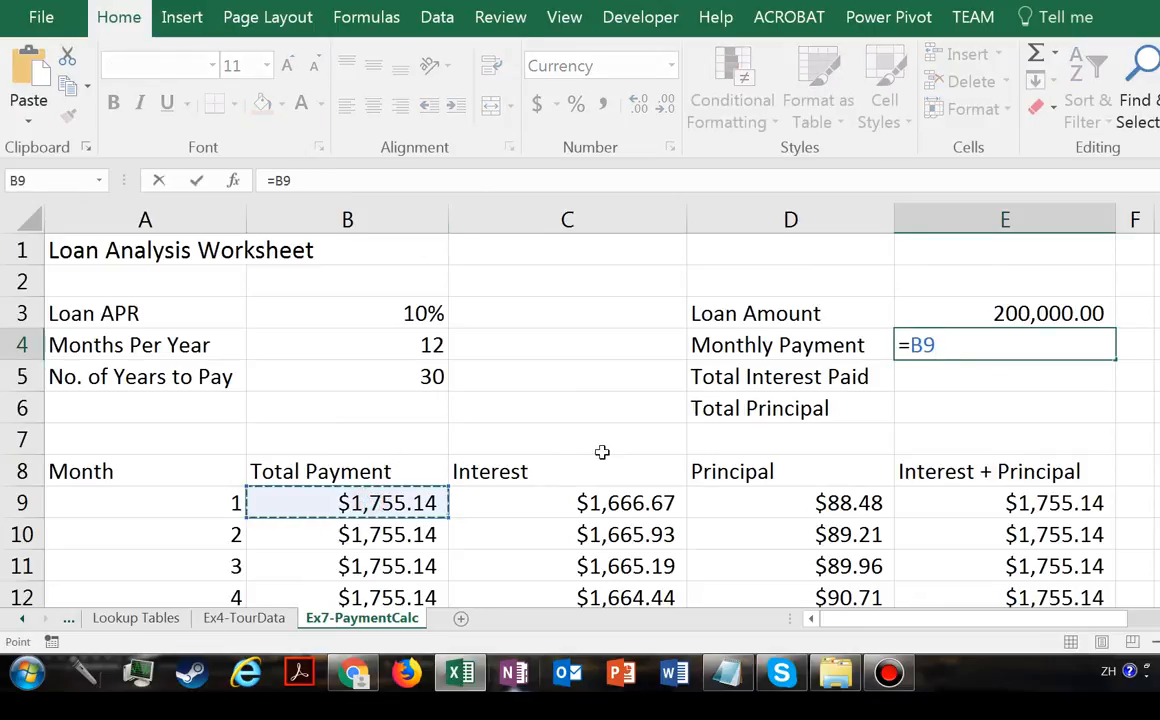
key(Return)
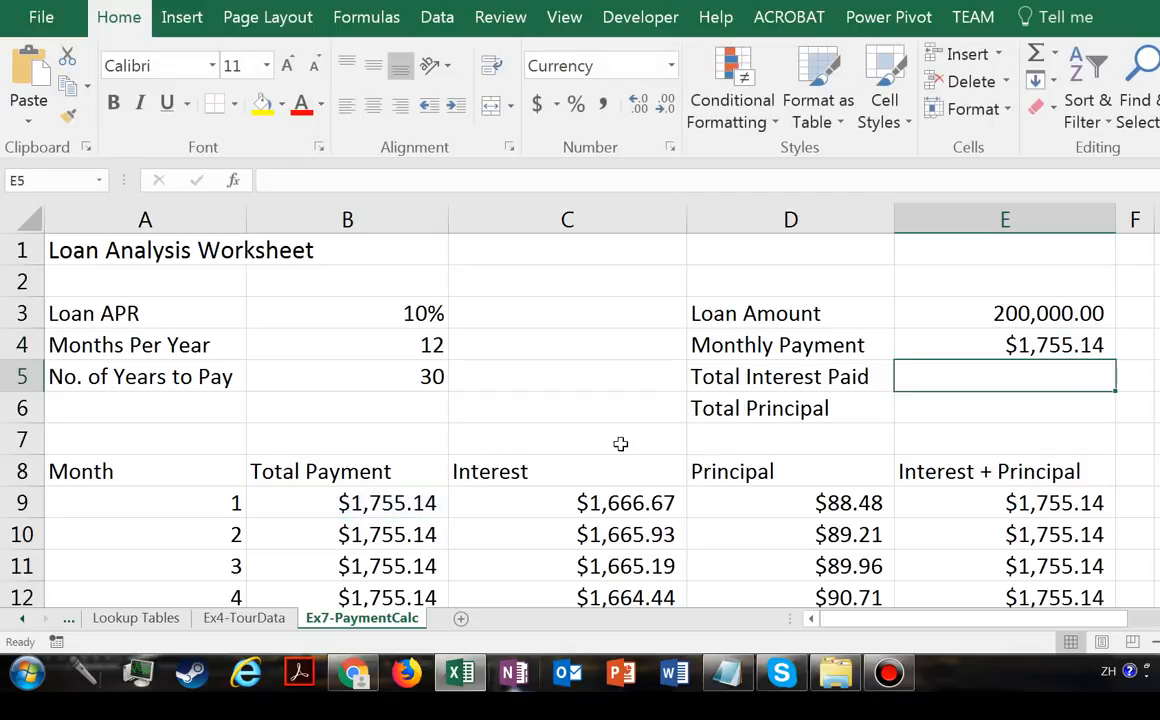
Calculate Total Interest Paid in E5 with the formula =SUM(C9:C368).
text(=)
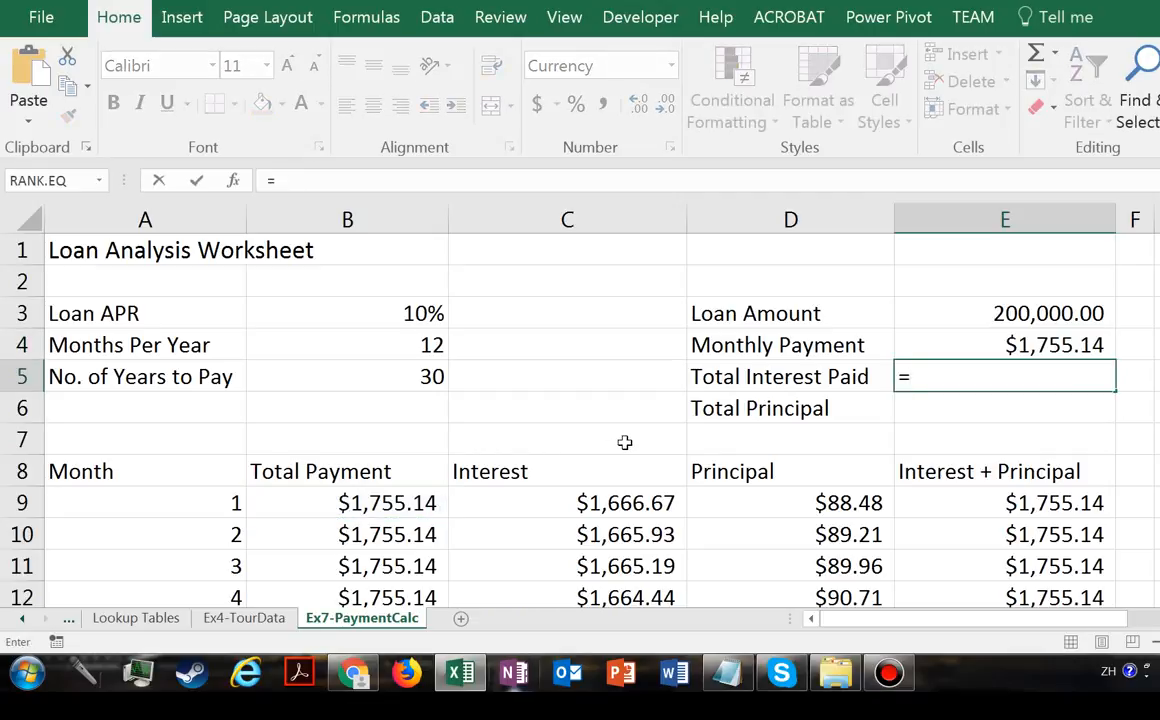
text(SU)
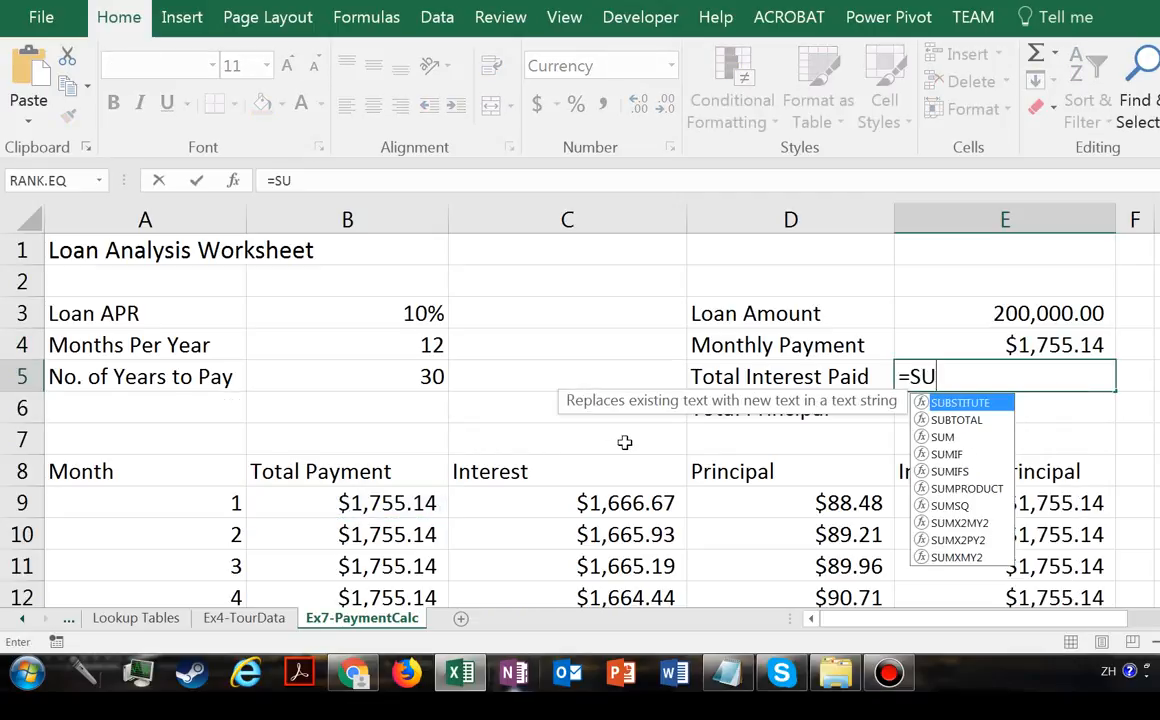
text(N)
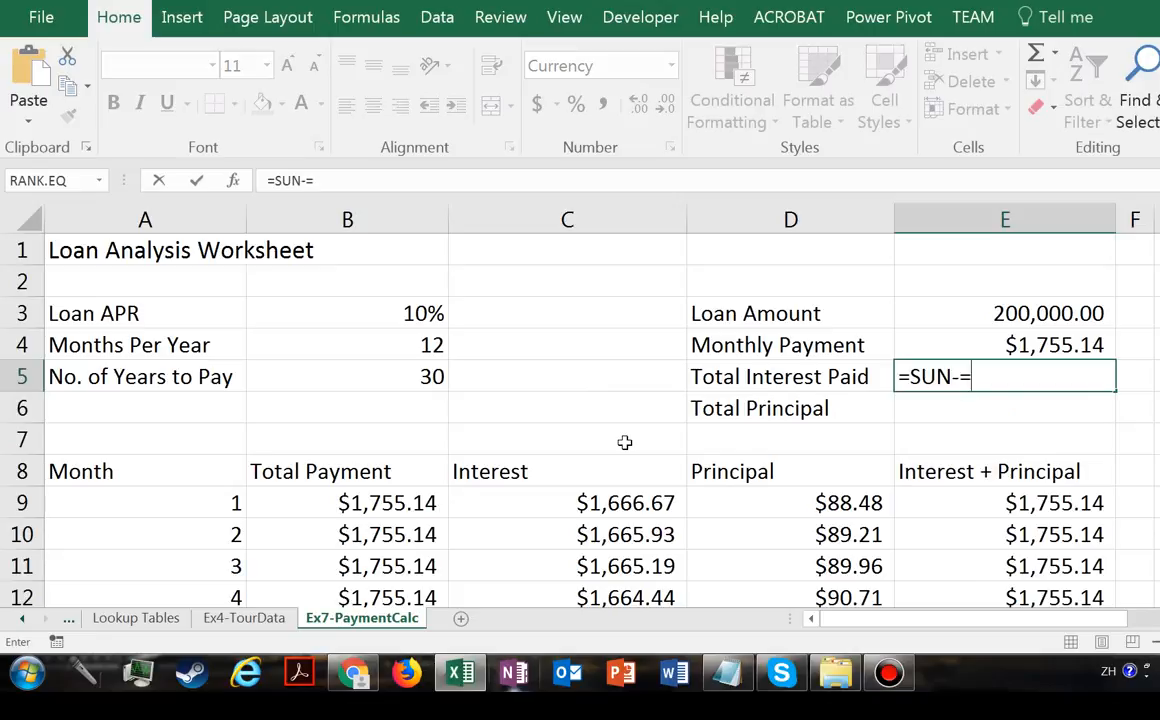
key(BackSpace)
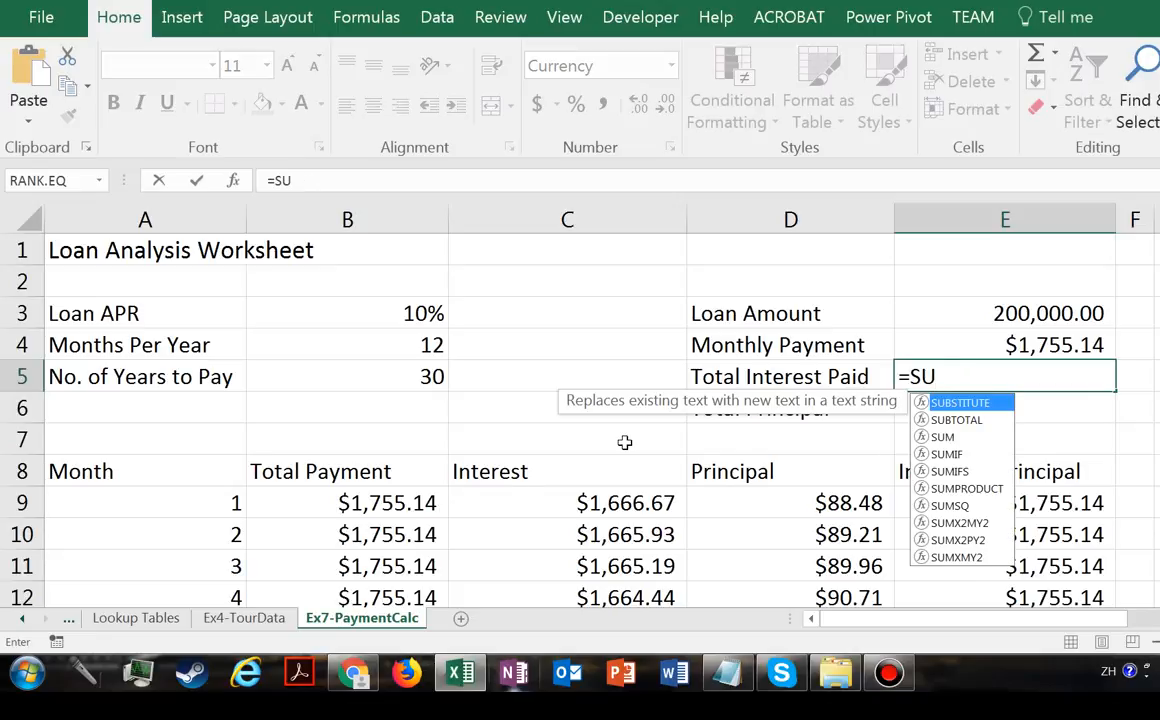
text(M()
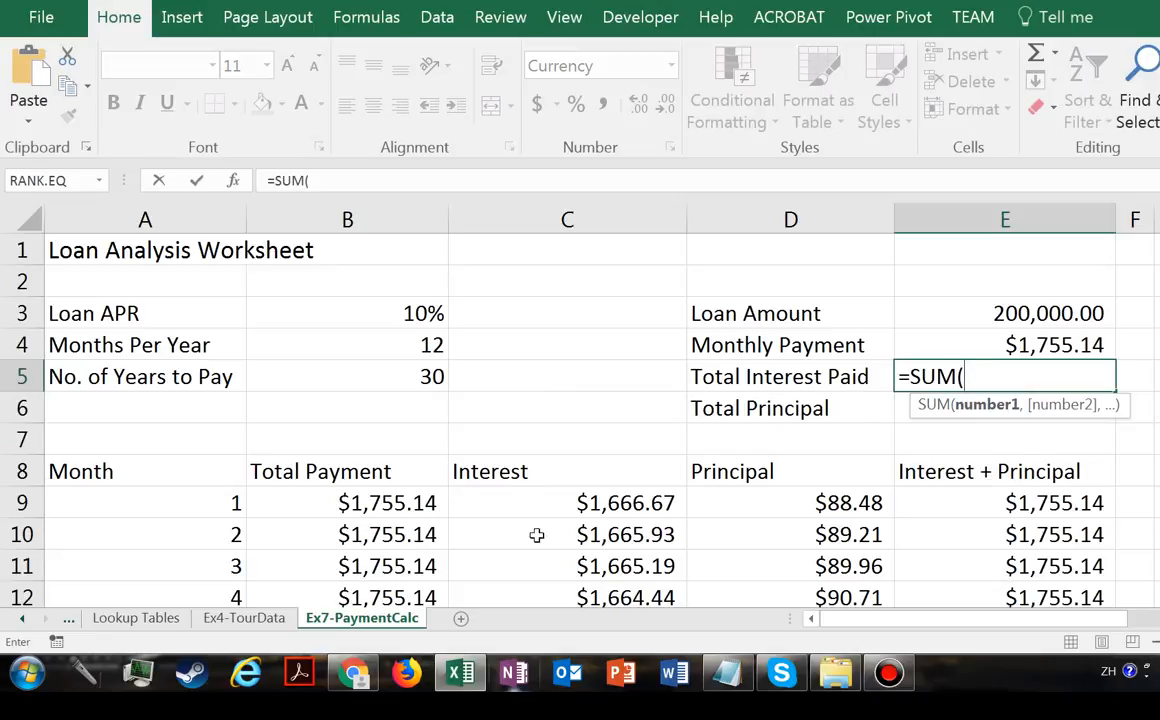
click(537, 507)
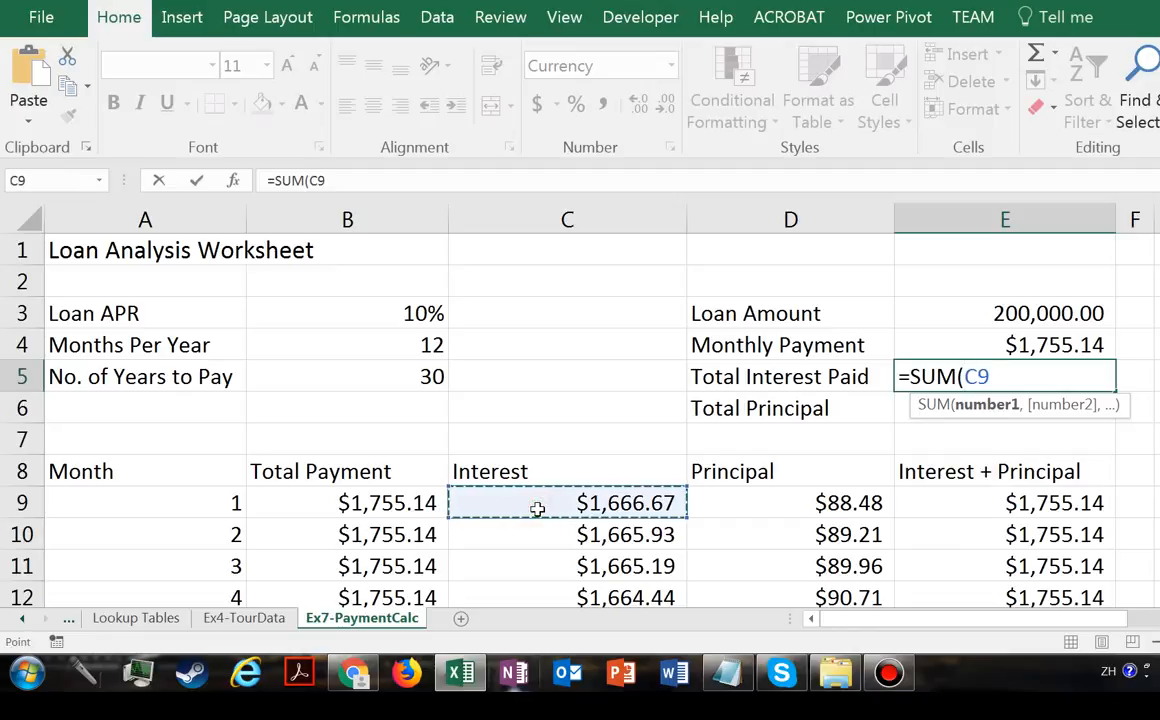
text(:C)
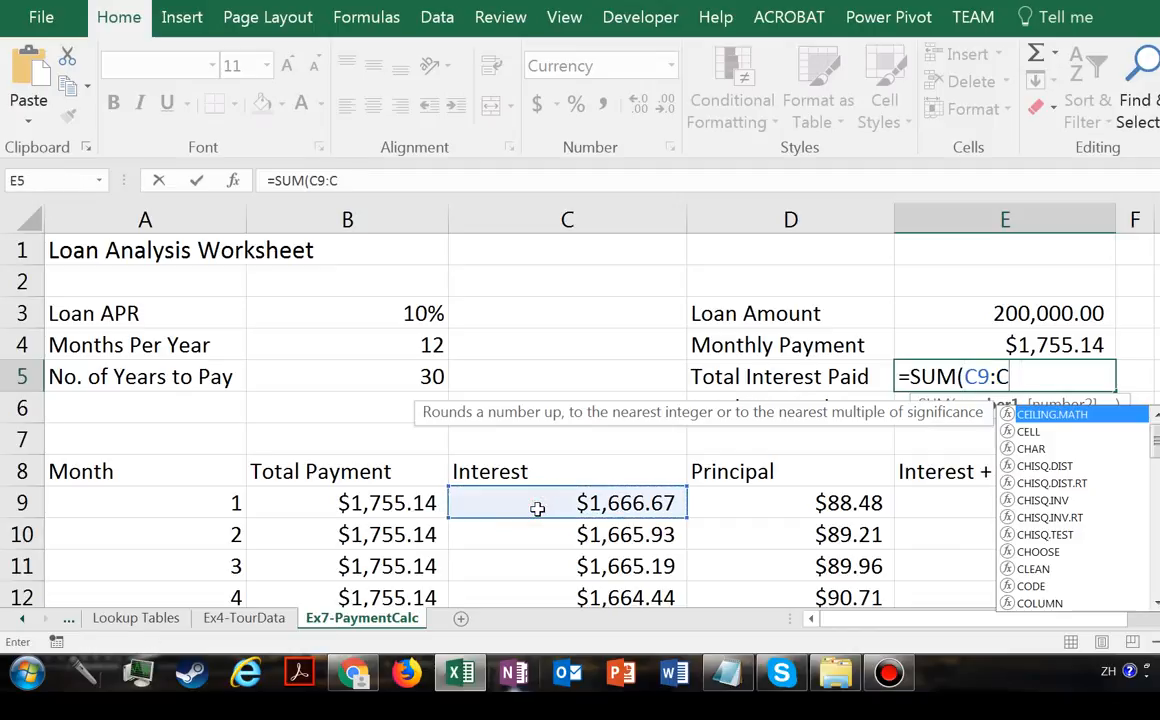
text(368)
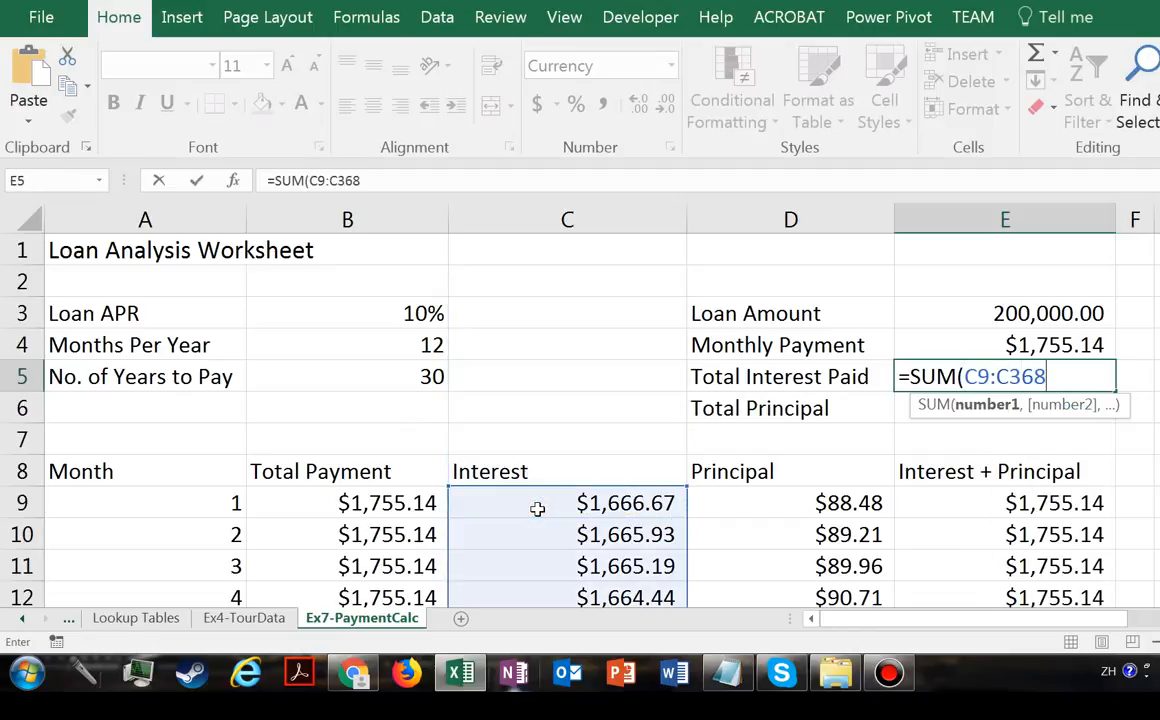
text())
key(Return)
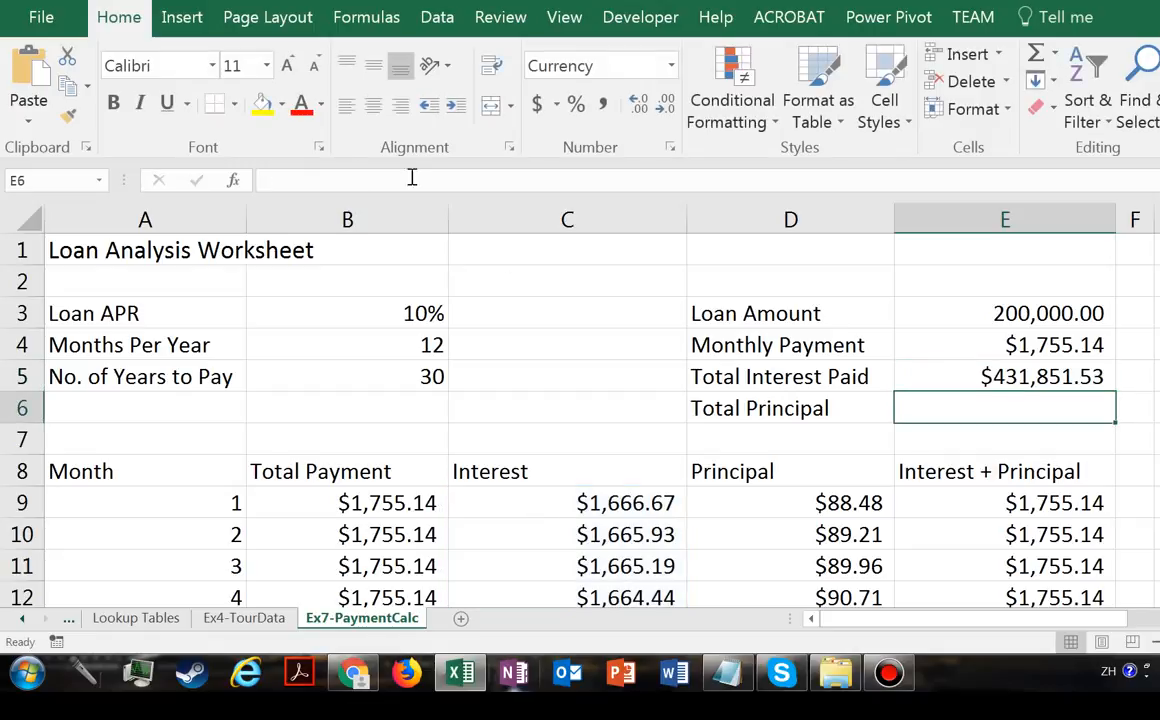
Write a SUM formula over D9:D368 in E6 for the Total Principal.
click(963, 376)
click(981, 409)
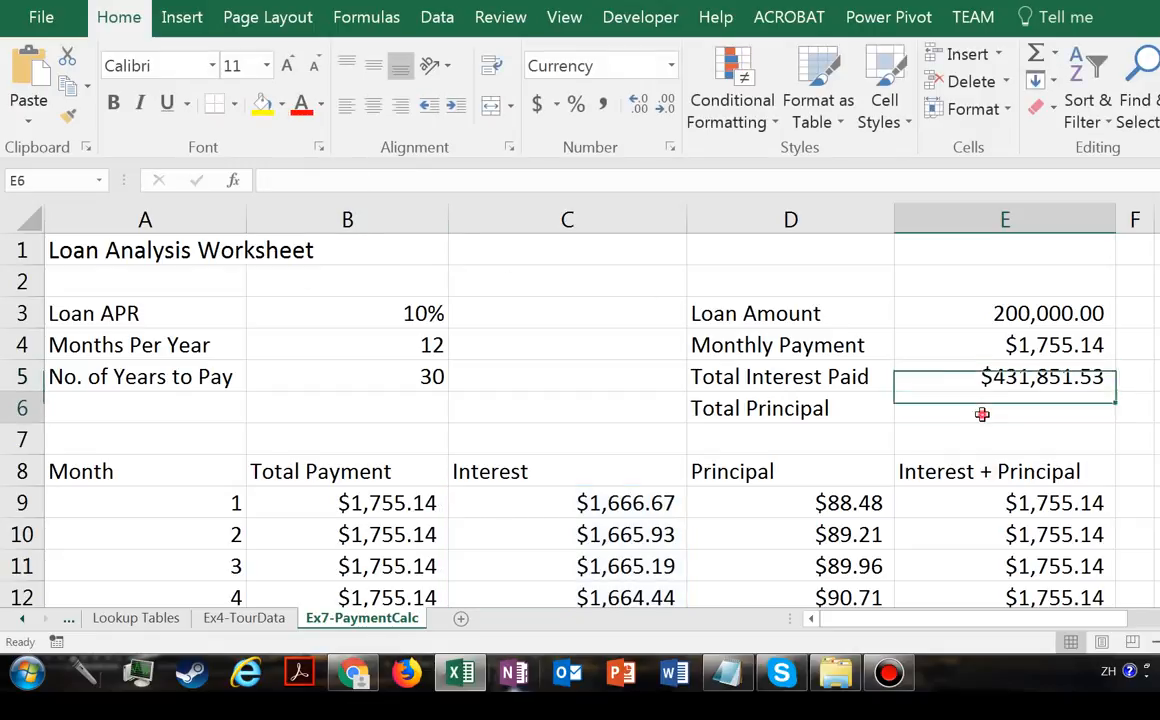
text(=)
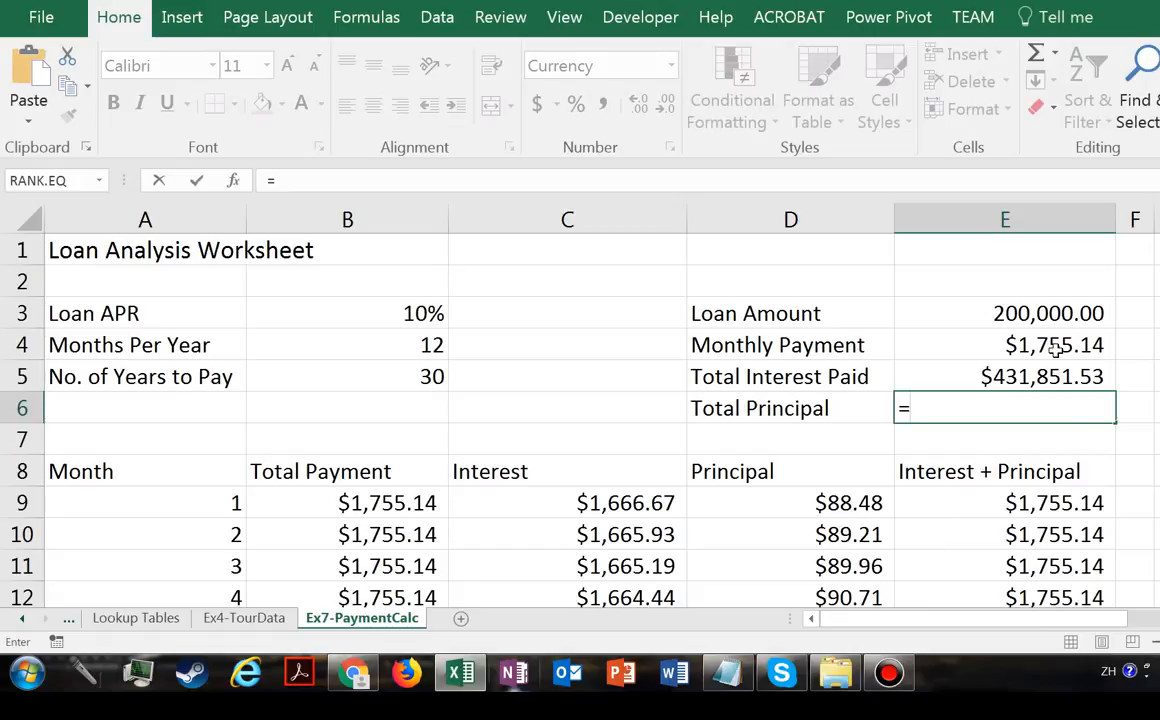
text(SU)
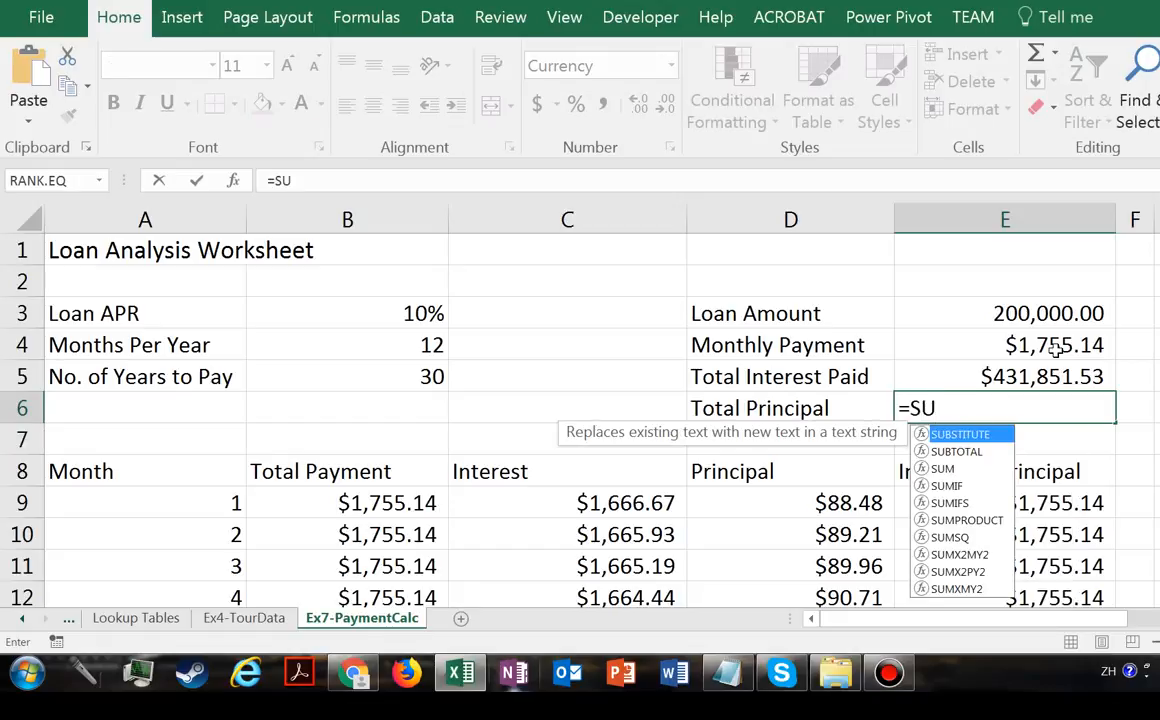
text(M()
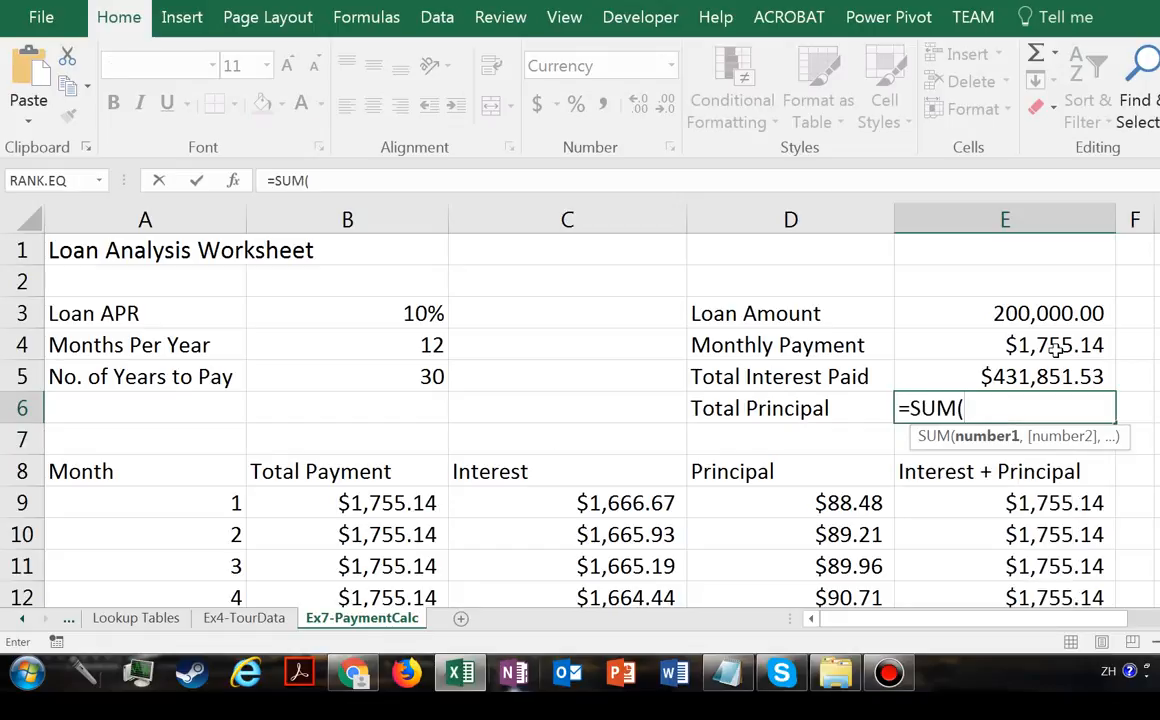
click(757, 506)
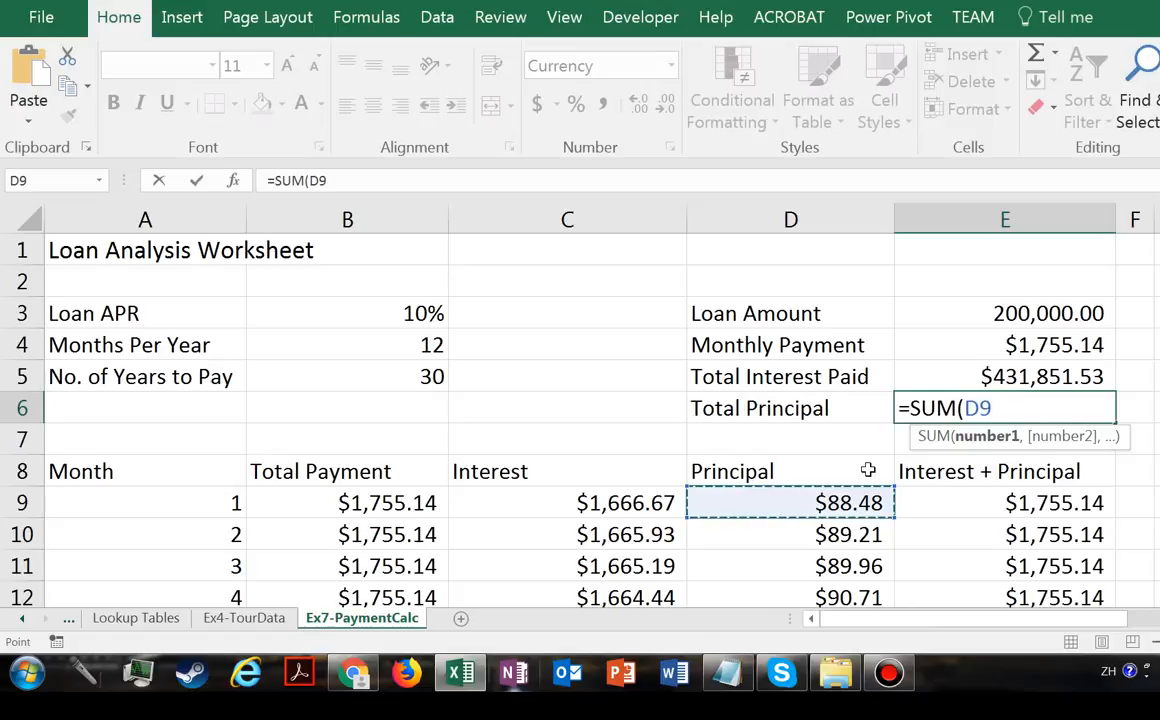
key(F8)
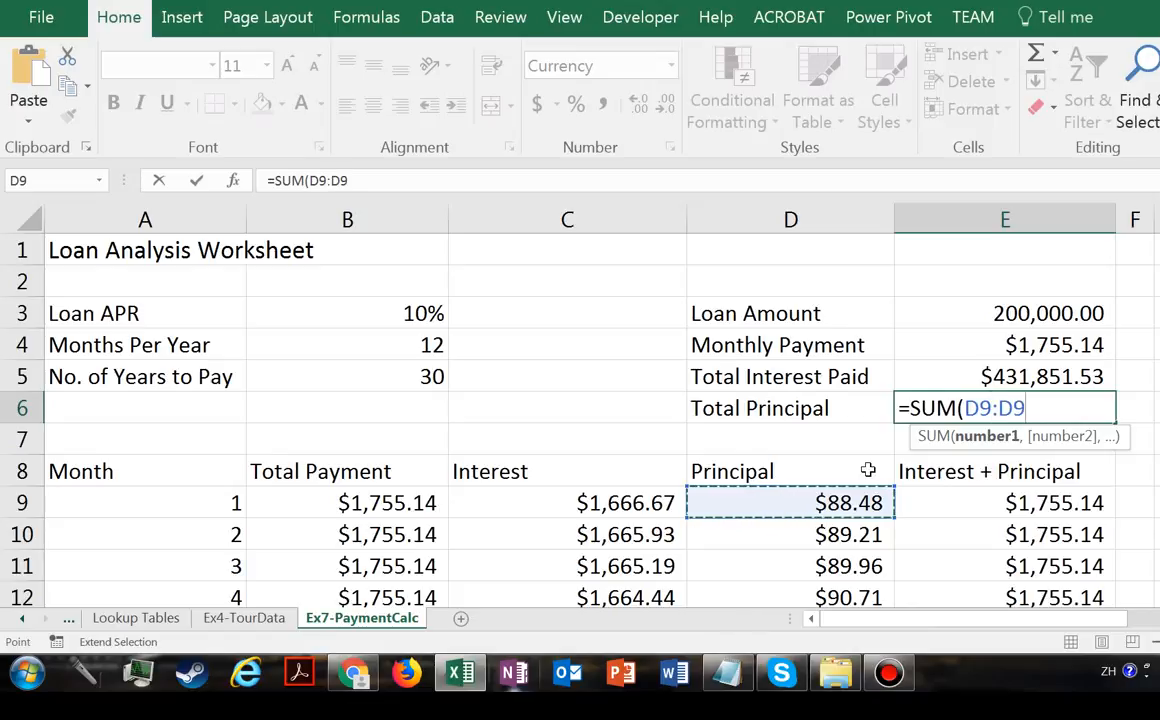
key(BackSpace)
text(34)
key(BackSpace)
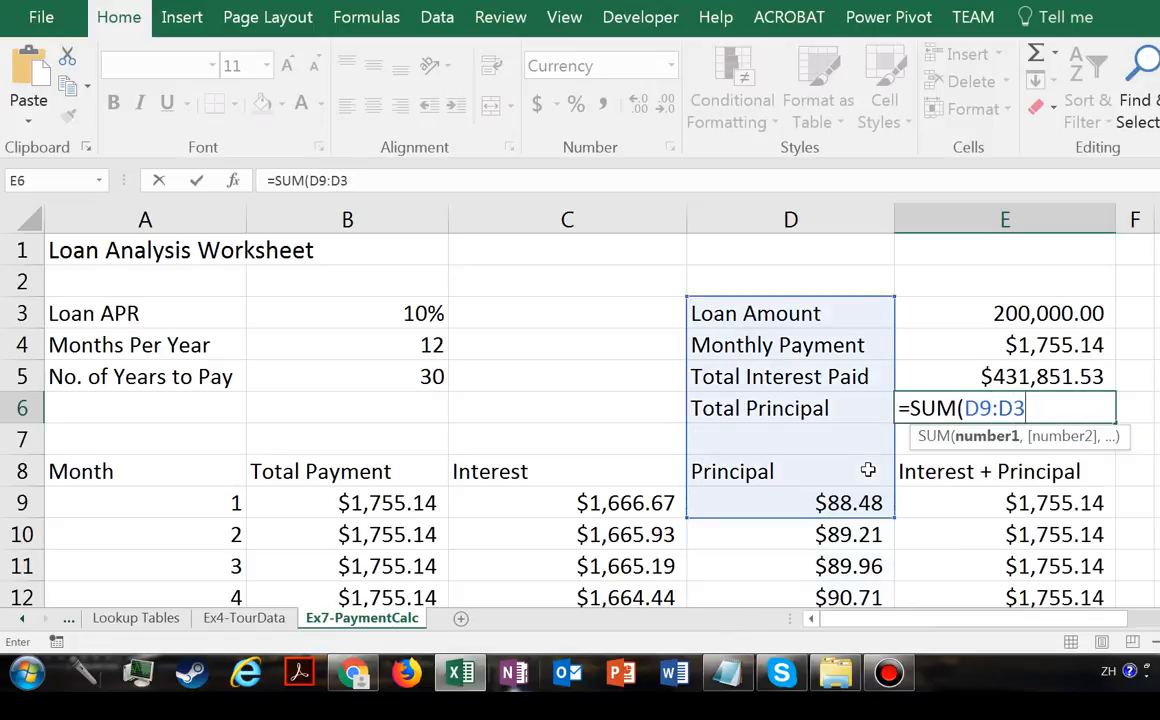
text(68)
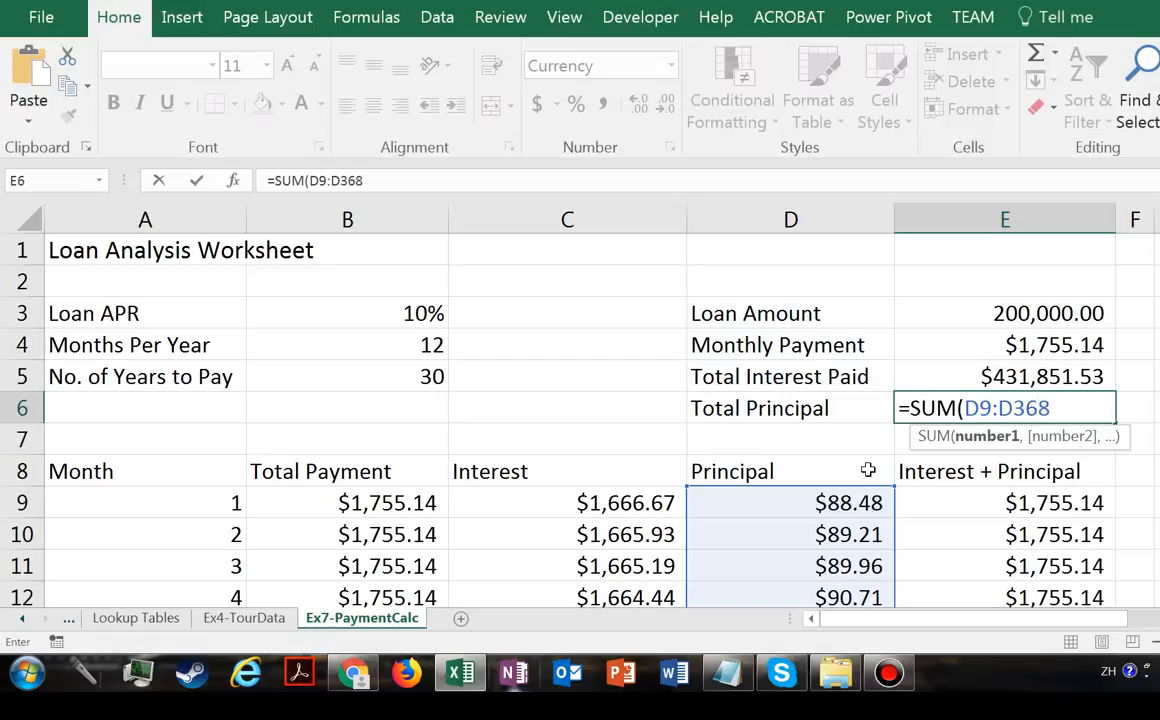